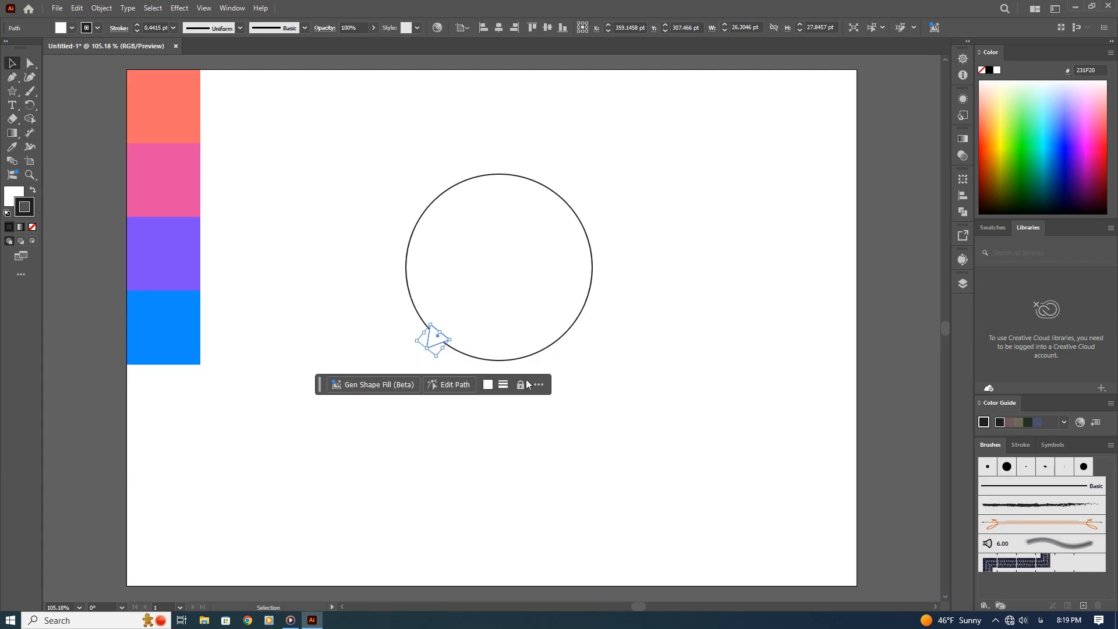
Step: Move the small triangle slightly outward so it overlaps the circle's lower-left edge as a speech bubble tail
click(569, 365)
key(ctrl+equal)
key(ctrl+equal)
key(ctrl+equal)
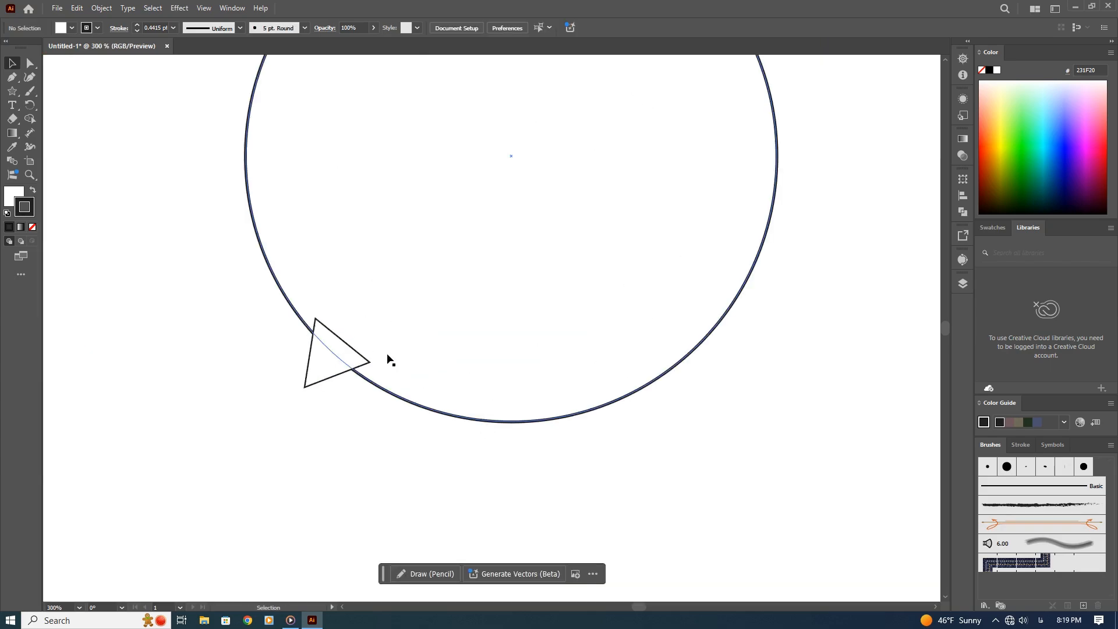
drag(337, 353, 346, 375)
click(382, 444)
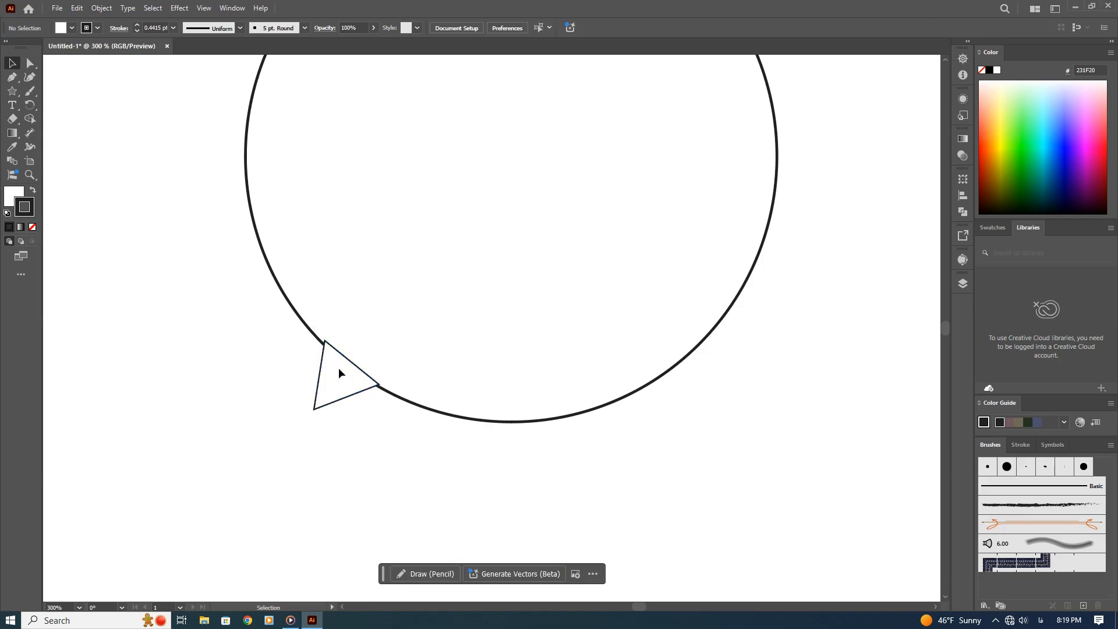
Step: Unite the circle and the triangle into a single speech bubble shape with Pathfinder
scroll(344, 340, up, 2)
key(ctrl+a)
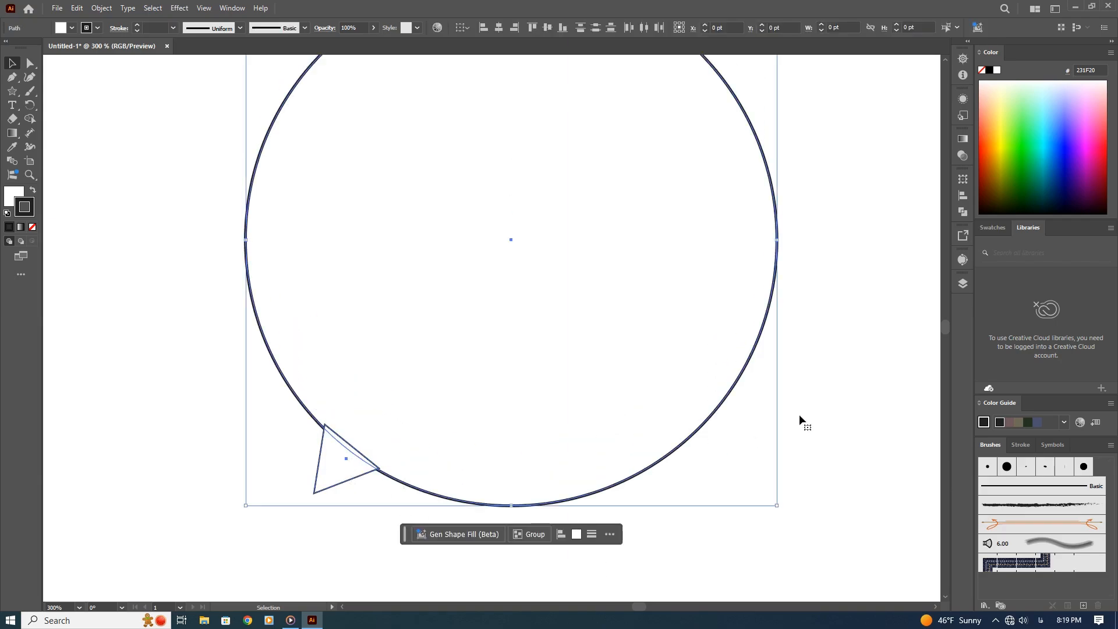
click(962, 212)
click(826, 205)
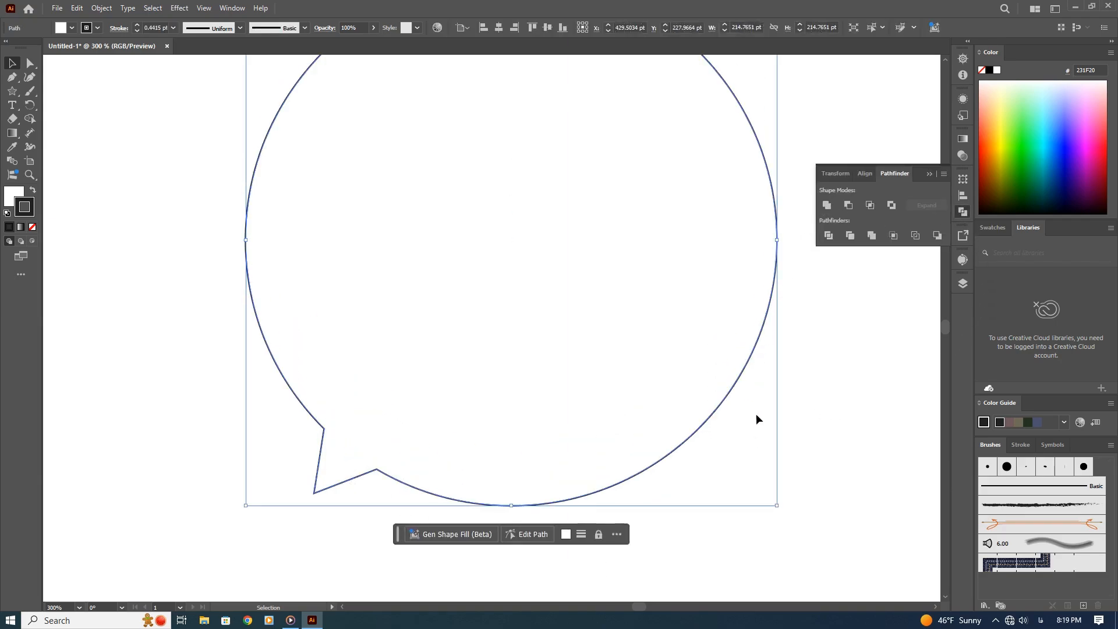
click(784, 403)
Step: Apply a white-to-black linear gradient to the speech bubble's fill
scroll(734, 397, up, 1)
scroll(634, 387, down, 1)
scroll(616, 380, up, 1)
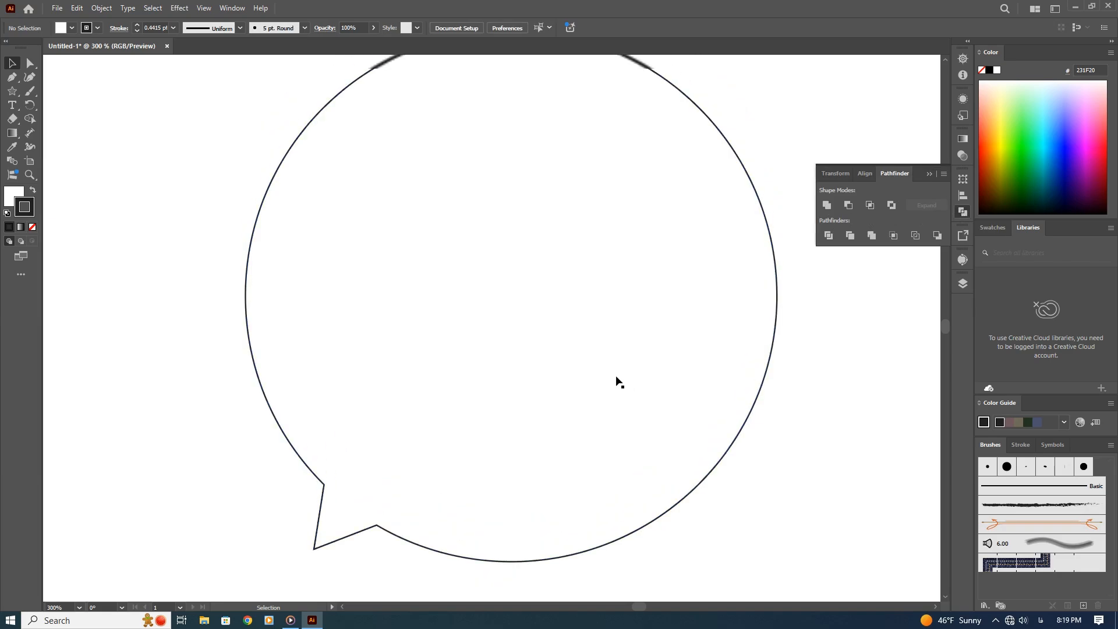
key(ctrl+minus)
key(ctrl+minus)
key(ctrl+minus)
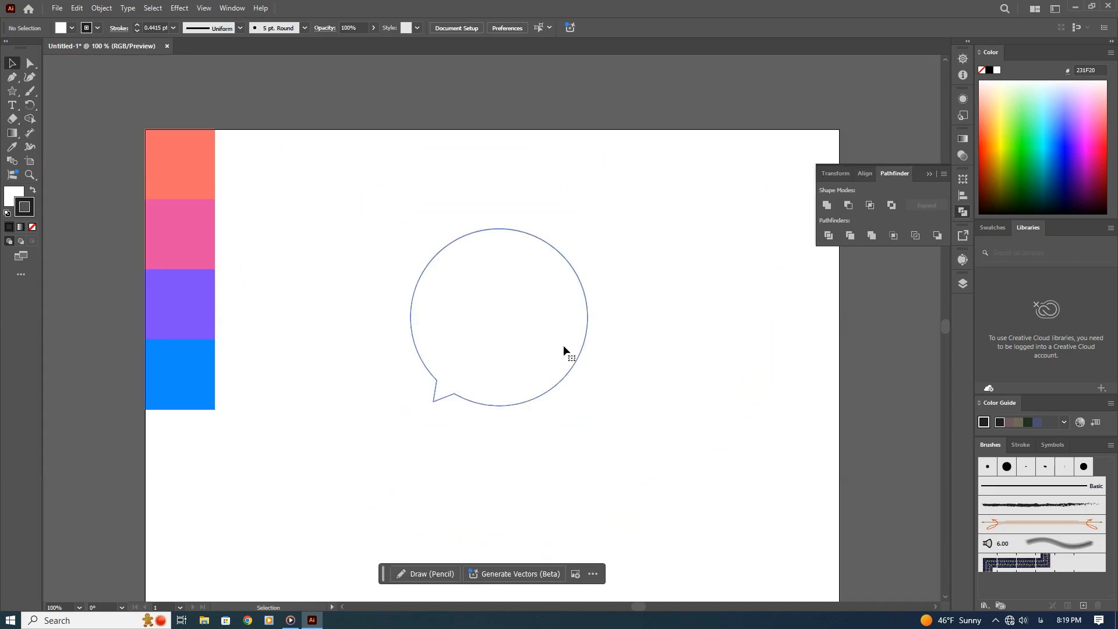
click(564, 348)
click(963, 140)
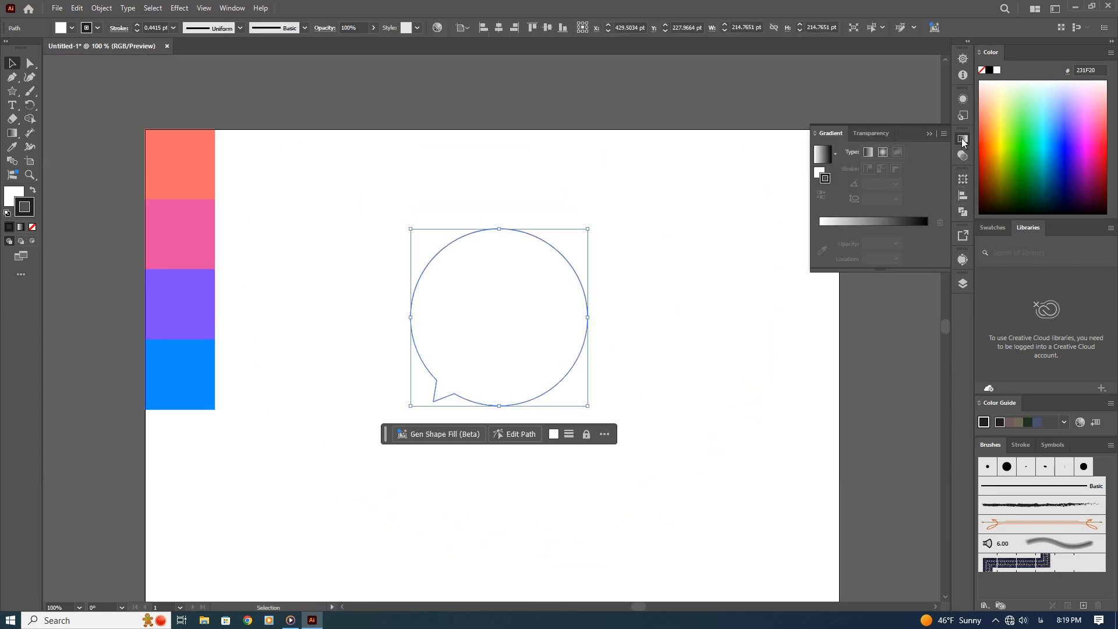
click(827, 154)
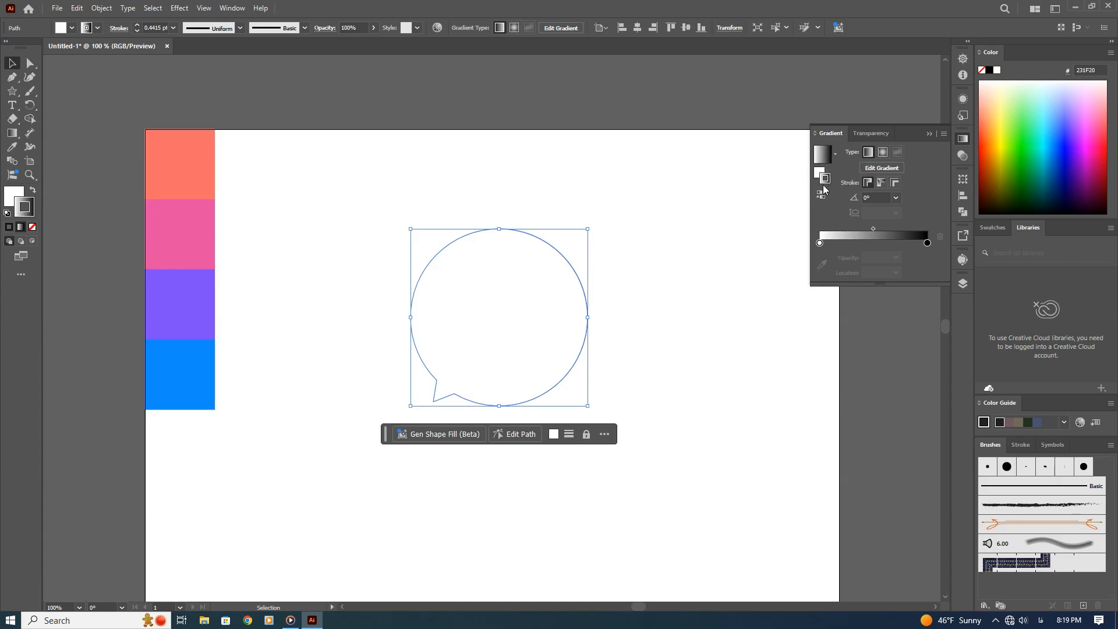
click(821, 178)
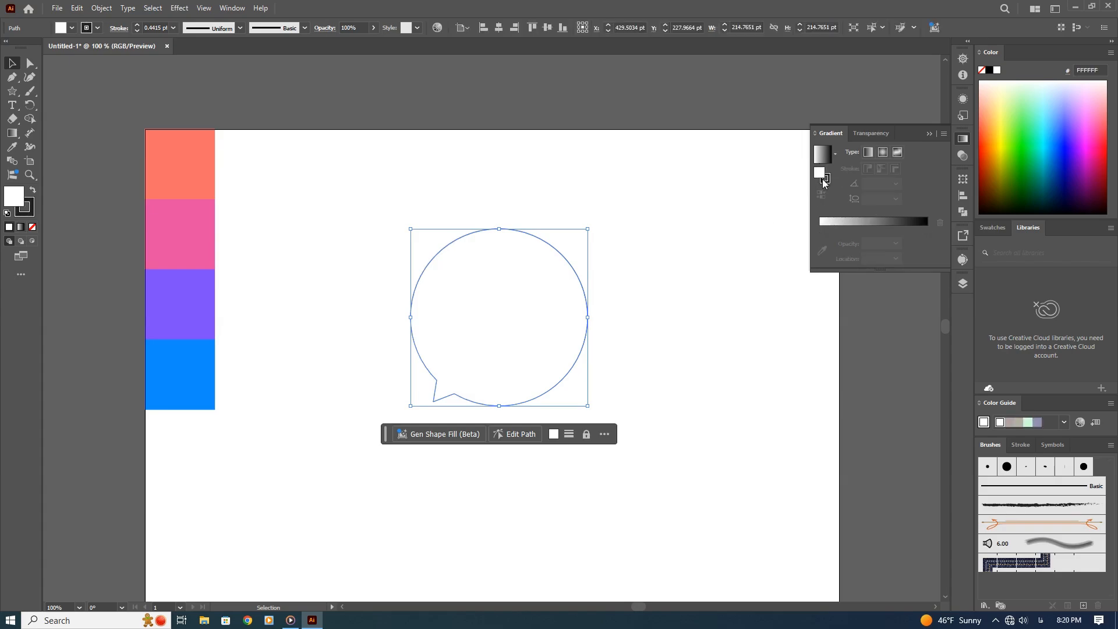
click(823, 158)
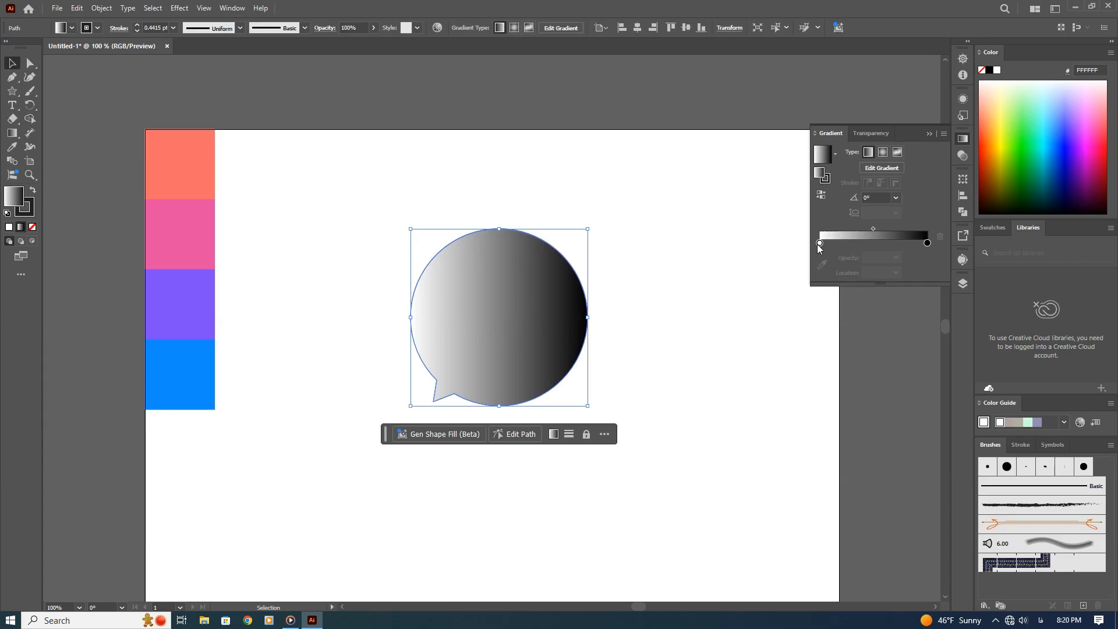
Step: Add two intermediate colour stops to the bubble's gradient, at about 36% and 70%
click(852, 244)
click(904, 244)
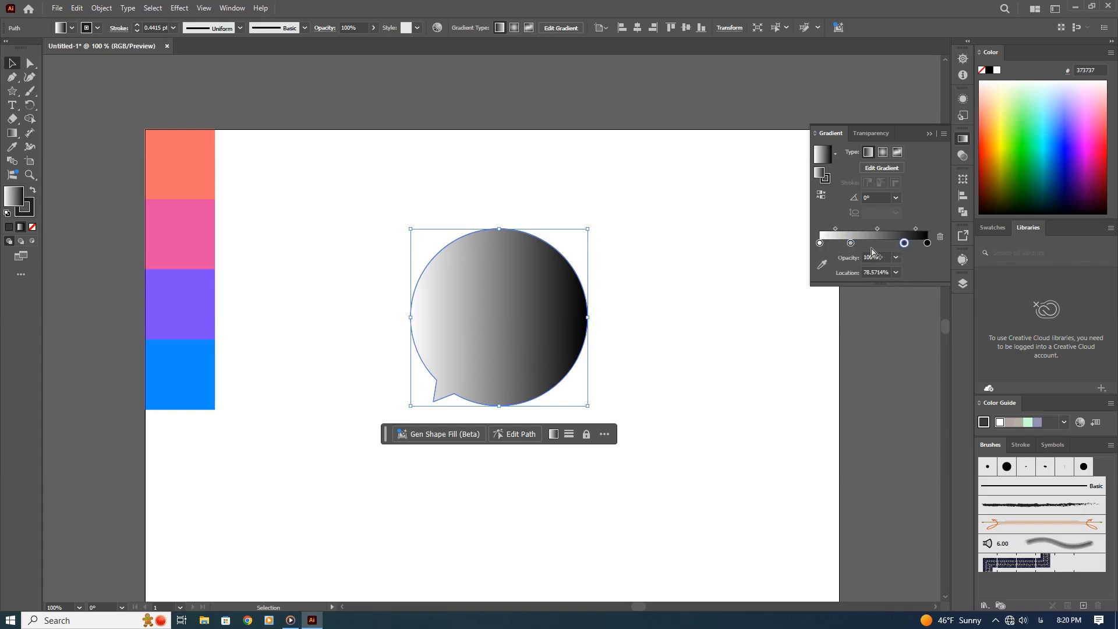
drag(852, 248, 896, 247)
double_click(859, 244)
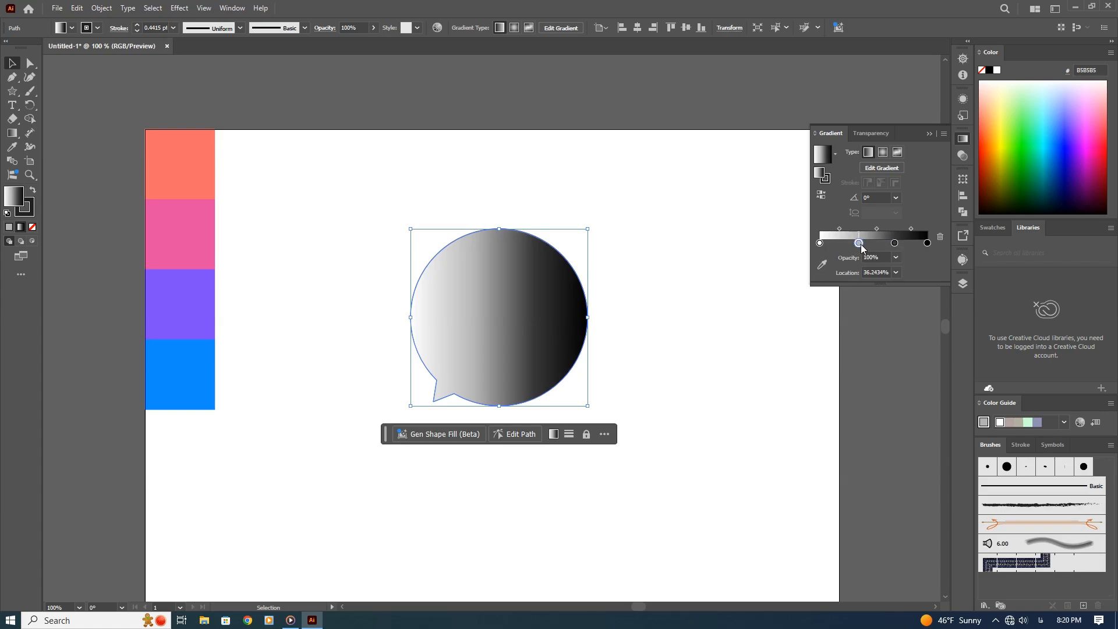
Step: Colour the second gradient stop with the purple swatch and the first stop with the blue swatch, sampled from the artboard
click(778, 324)
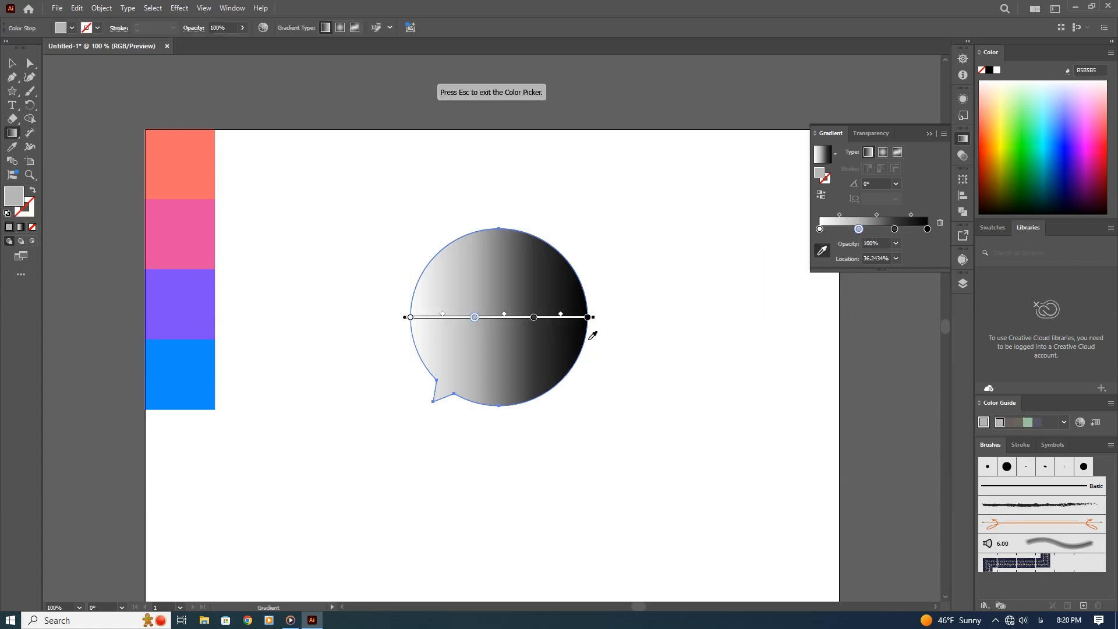
click(199, 281)
click(819, 229)
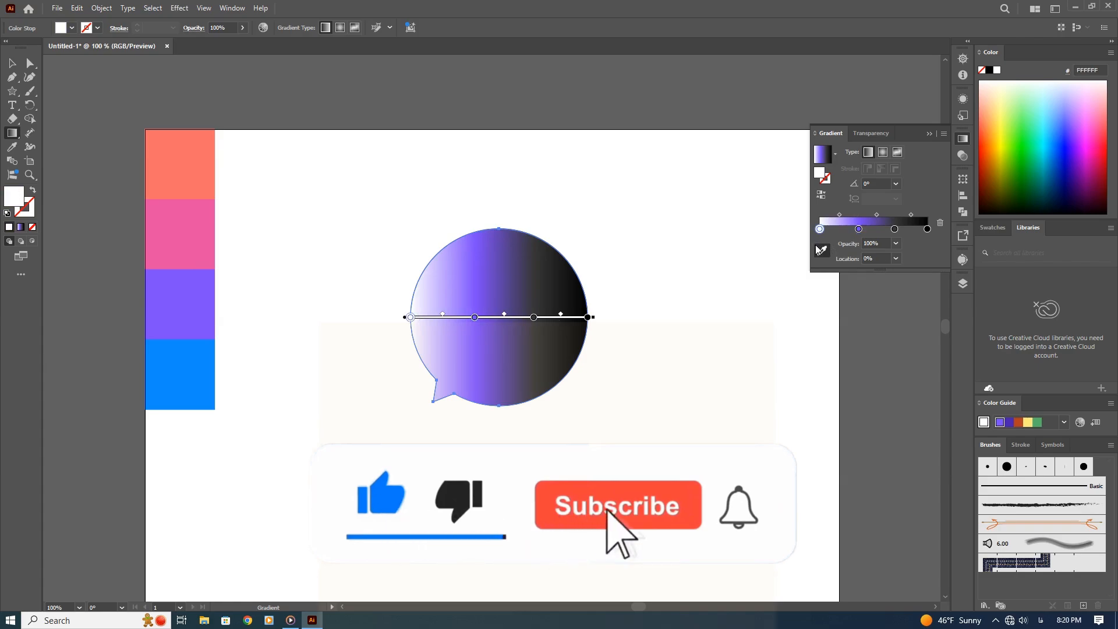
click(823, 250)
click(186, 373)
Step: Colour the third gradient stop with the pink swatch and the last stop with the coral swatch, sampled from the artboard
click(894, 229)
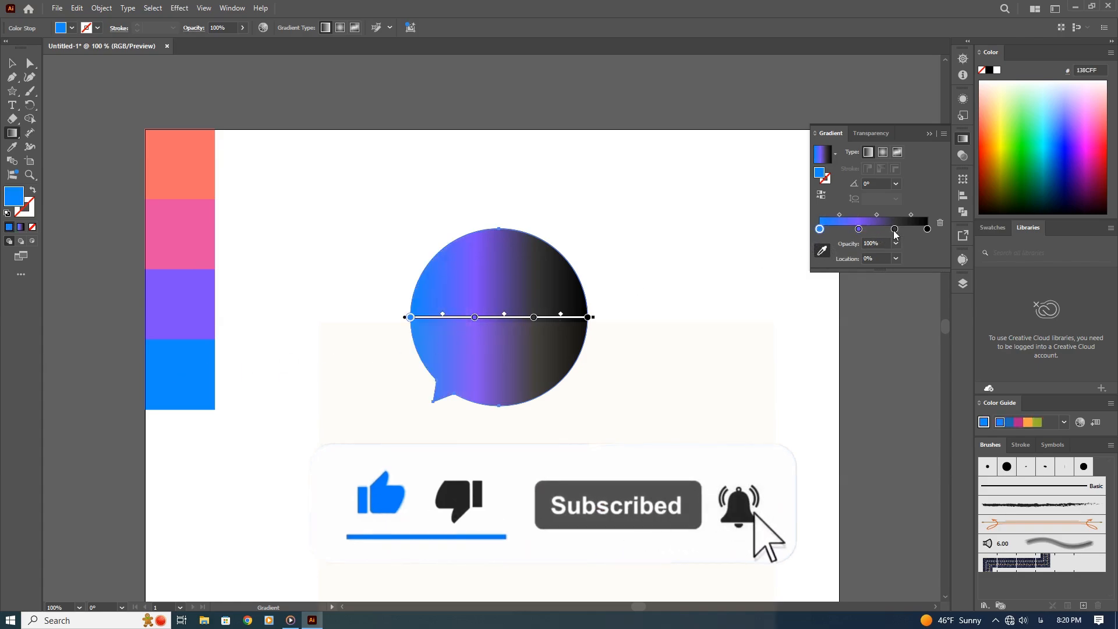
click(822, 251)
click(196, 224)
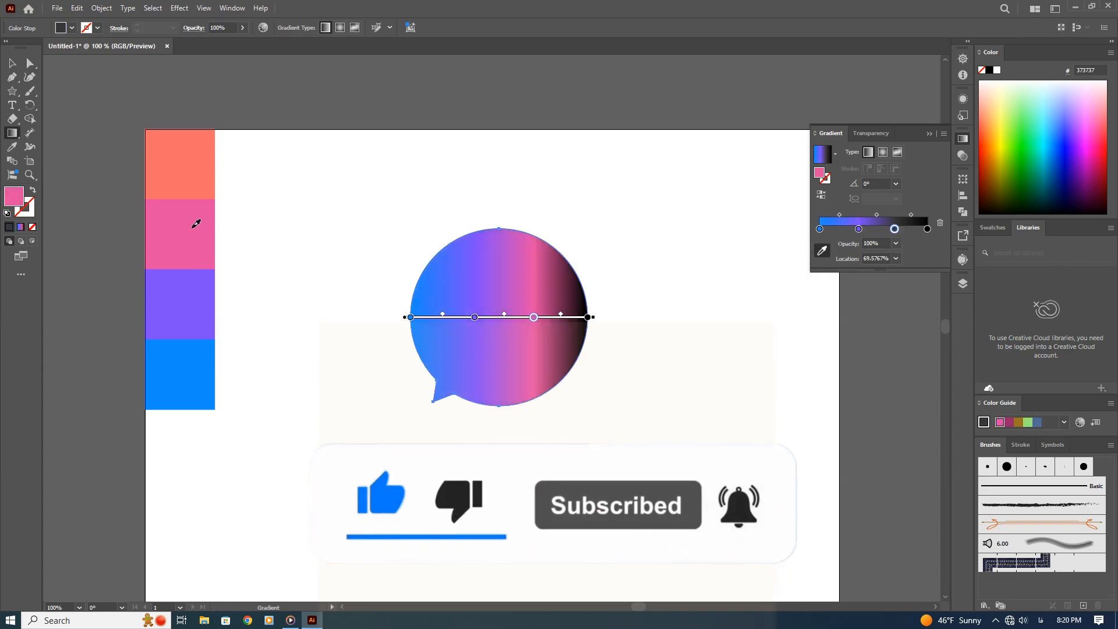
click(928, 229)
click(822, 250)
click(204, 189)
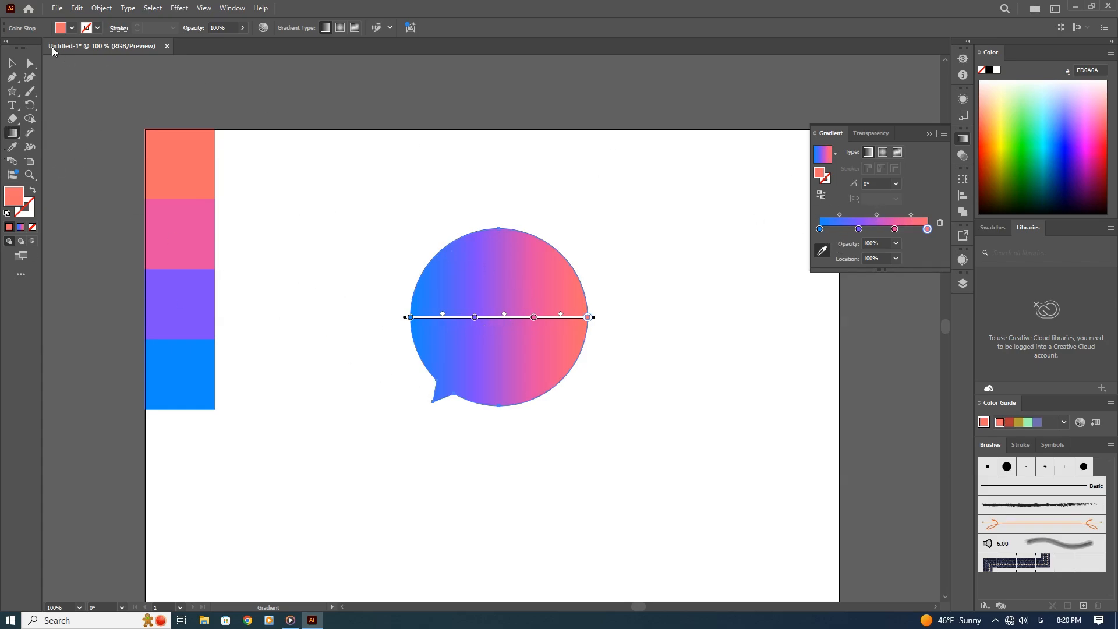
key(v)
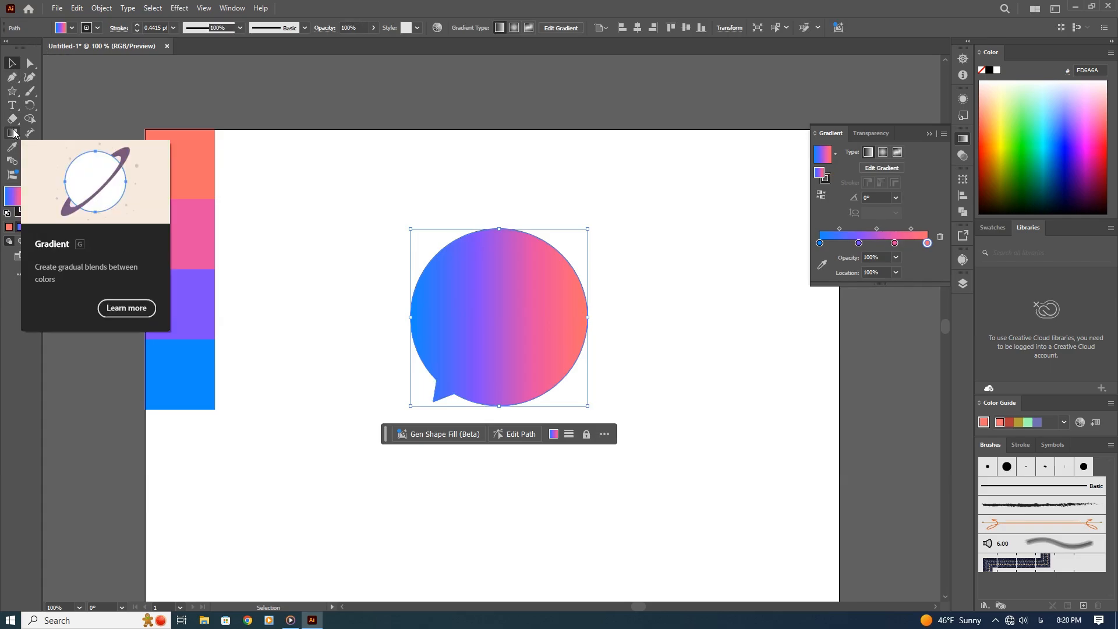
Step: Redraw the linear gradient diagonally from the bubble's tail to its upper-right edge at about 47°, with the purple stop at about 32%
click(12, 134)
mouse_move(406, 422)
mouse_down()
mouse_move(583, 214)
mouse_move(661, 166)
mouse_move(607, 254)
mouse_up()
mouse_move(441, 399)
mouse_down()
mouse_move(559, 291)
mouse_move(633, 196)
mouse_move(604, 211)
mouse_move(569, 257)
mouse_move(585, 241)
mouse_move(567, 245)
mouse_up()
drag(481, 338, 475, 343)
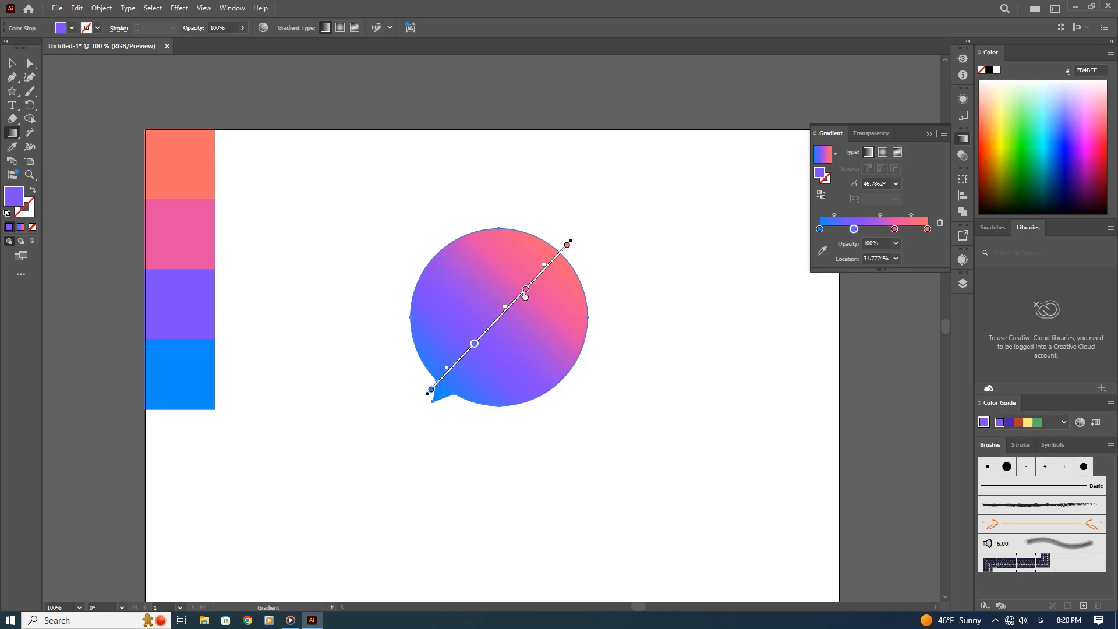
Step: Fine-tune the linear gradient by moving the pink stop and its midpoint toward coral and the purple stop to about 38%
drag(545, 267, 549, 263)
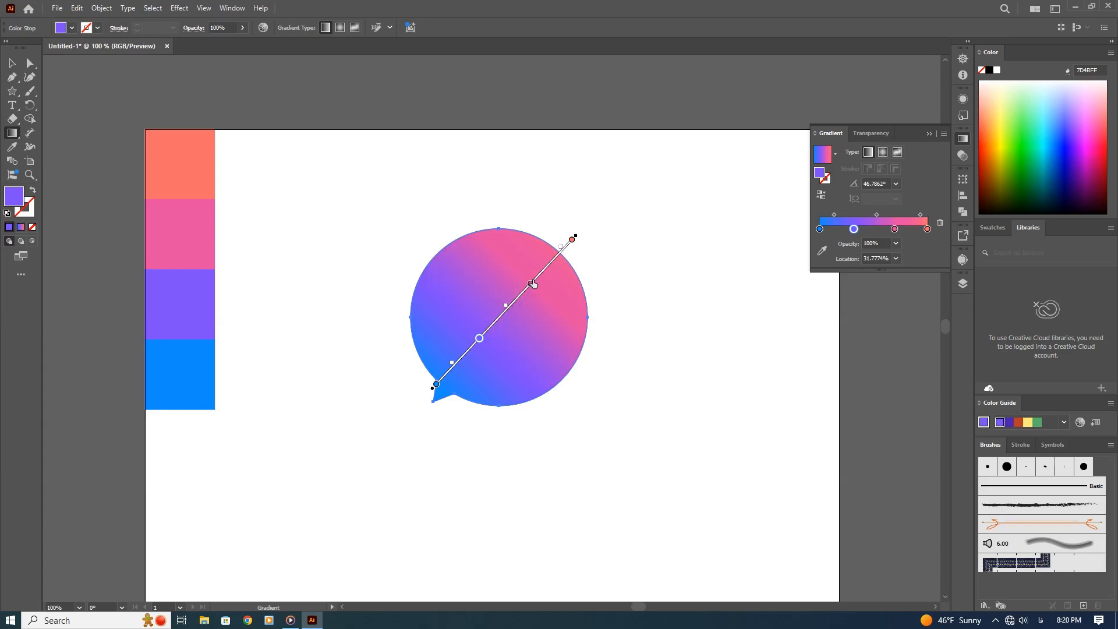
drag(533, 285, 526, 296)
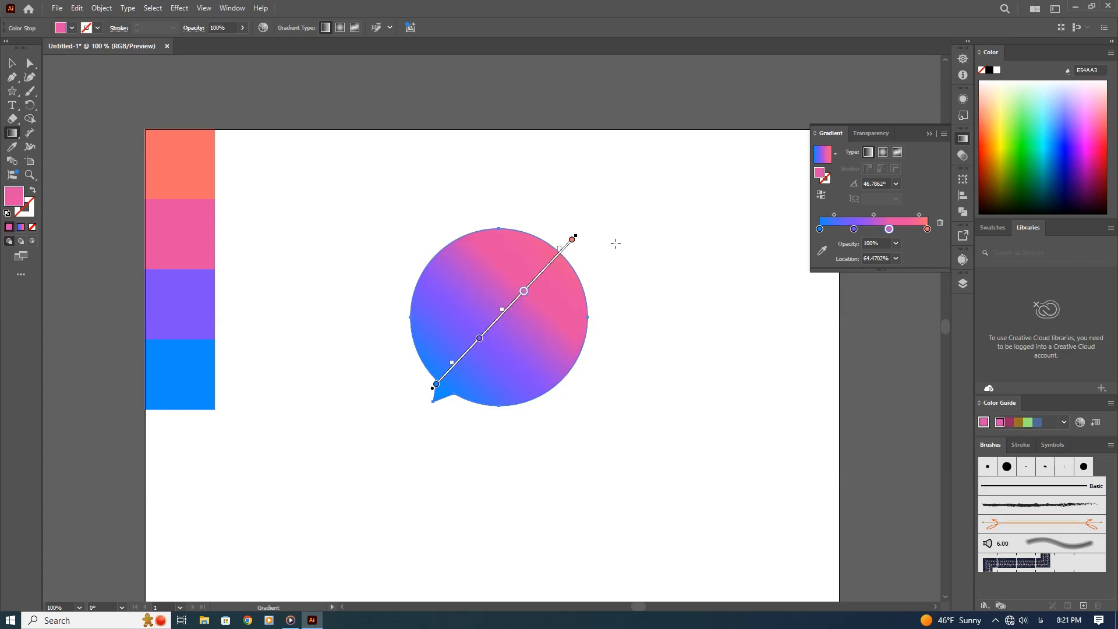
drag(890, 231, 876, 214)
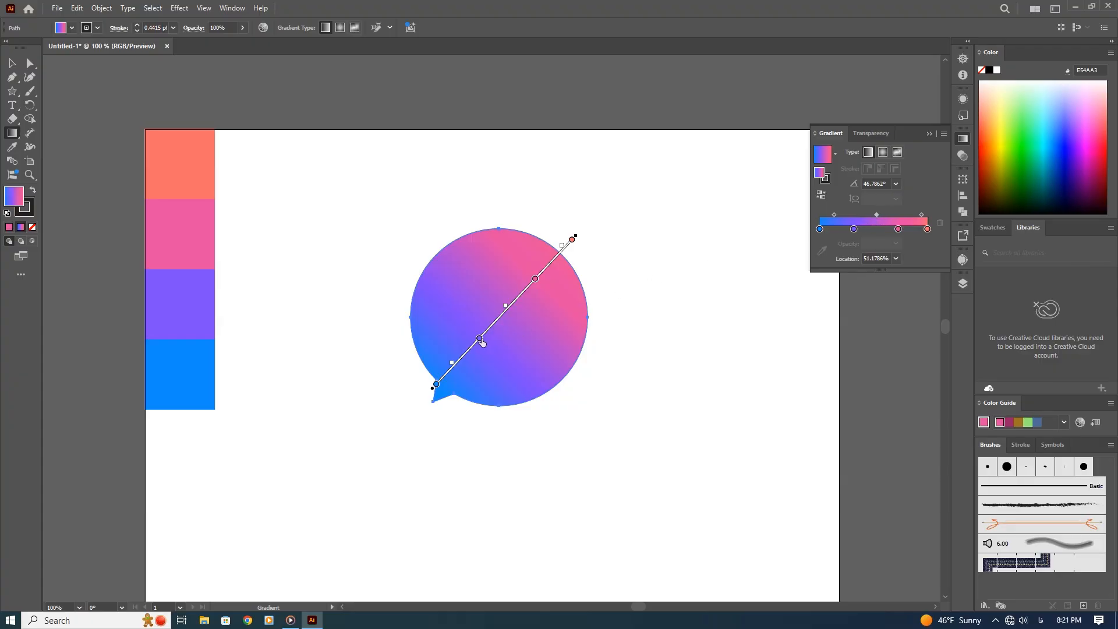
drag(482, 343, 490, 332)
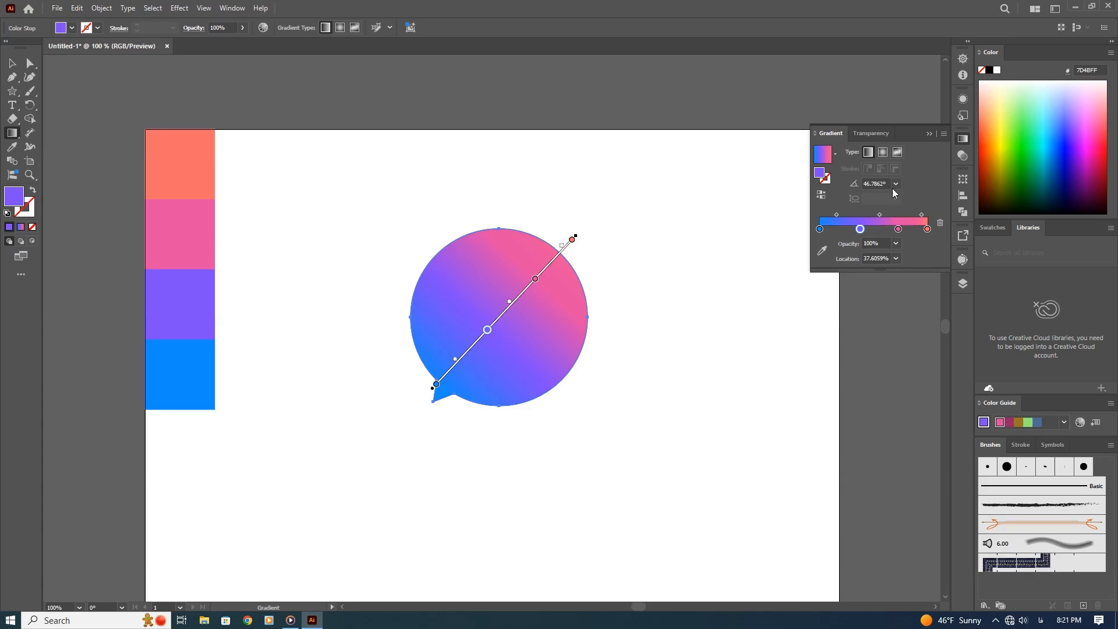
Step: Make the gradient radial from the bubble's tail to its upper-right edge at about 43°, with pink at about 80% and coral at about 98%
click(882, 153)
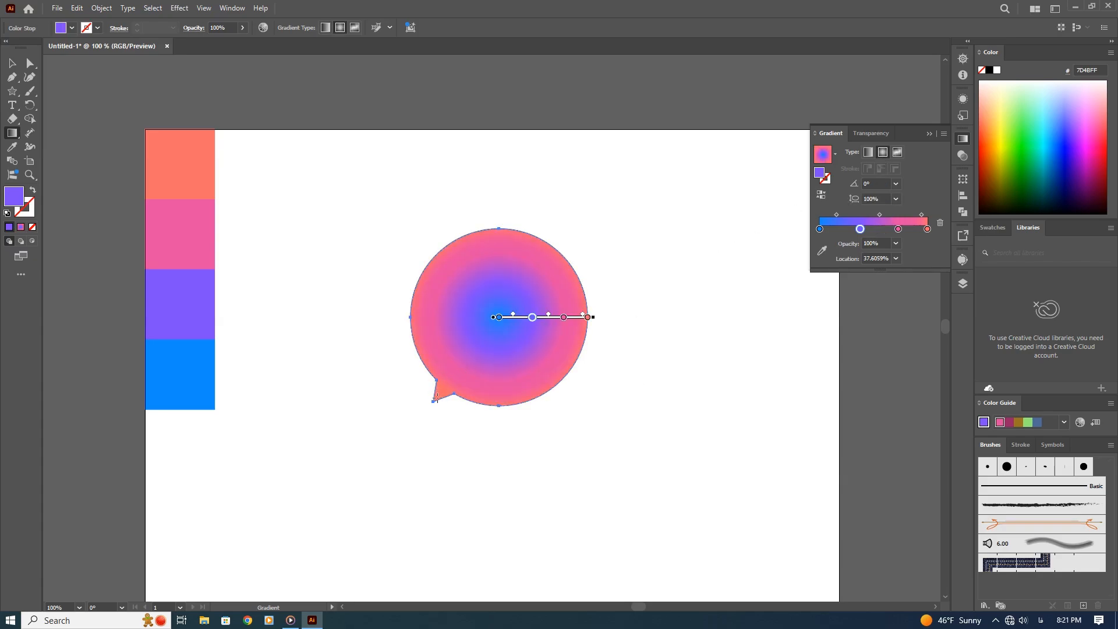
drag(437, 398, 579, 265)
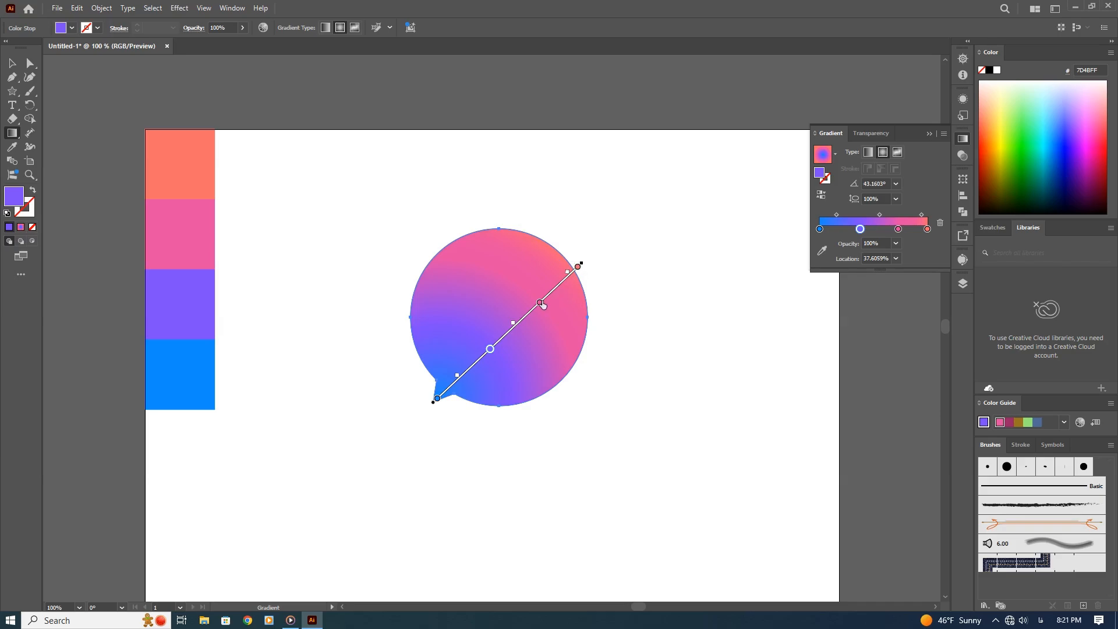
drag(542, 305, 550, 293)
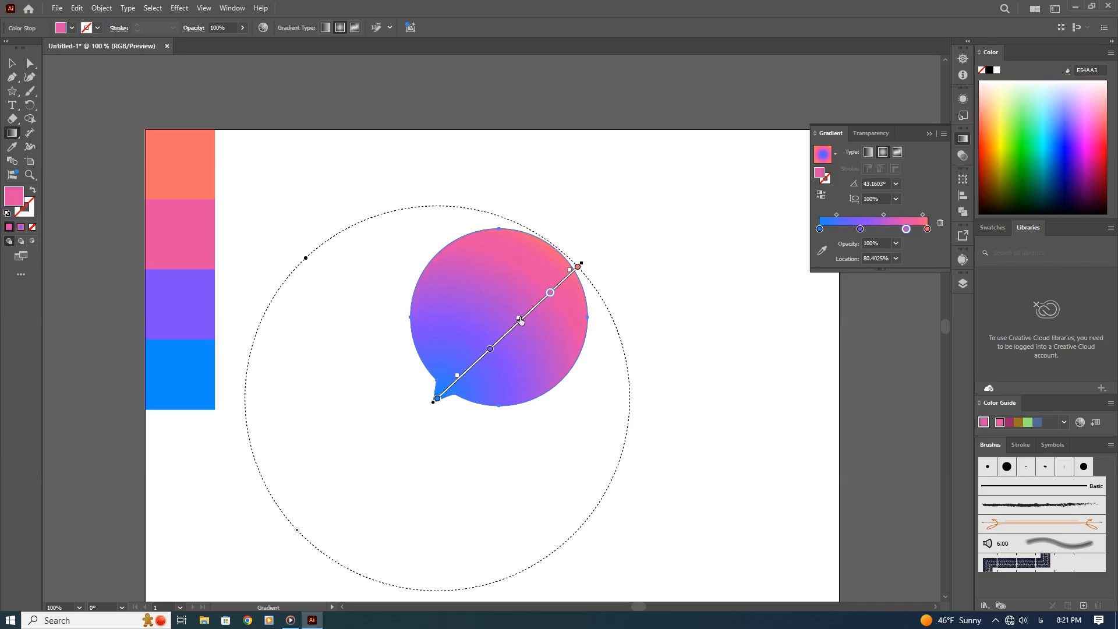
click(575, 270)
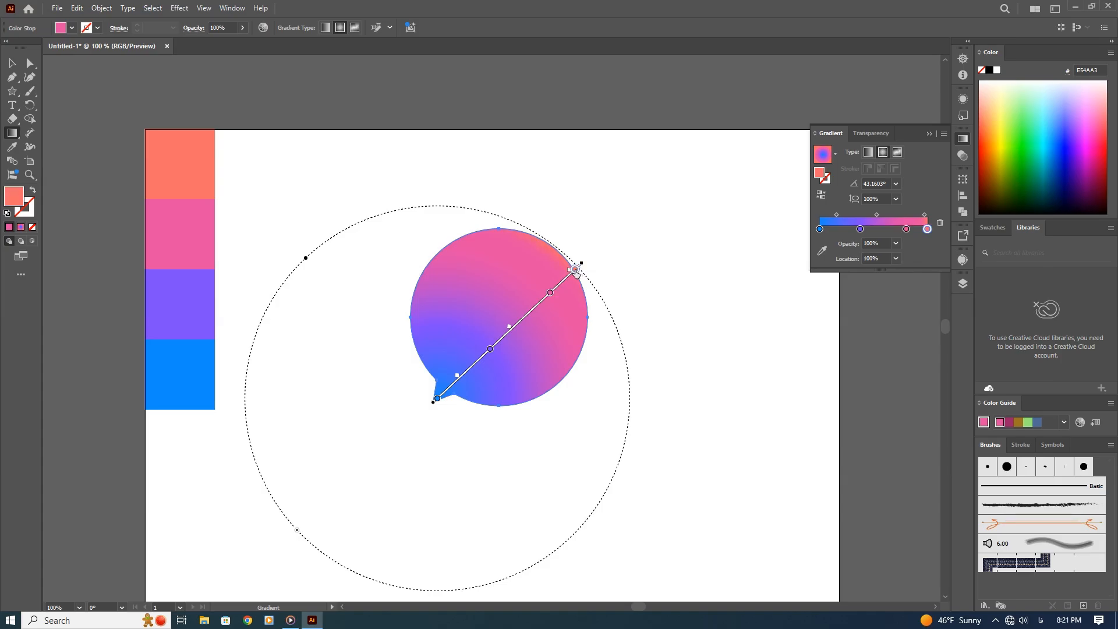
drag(576, 274, 571, 274)
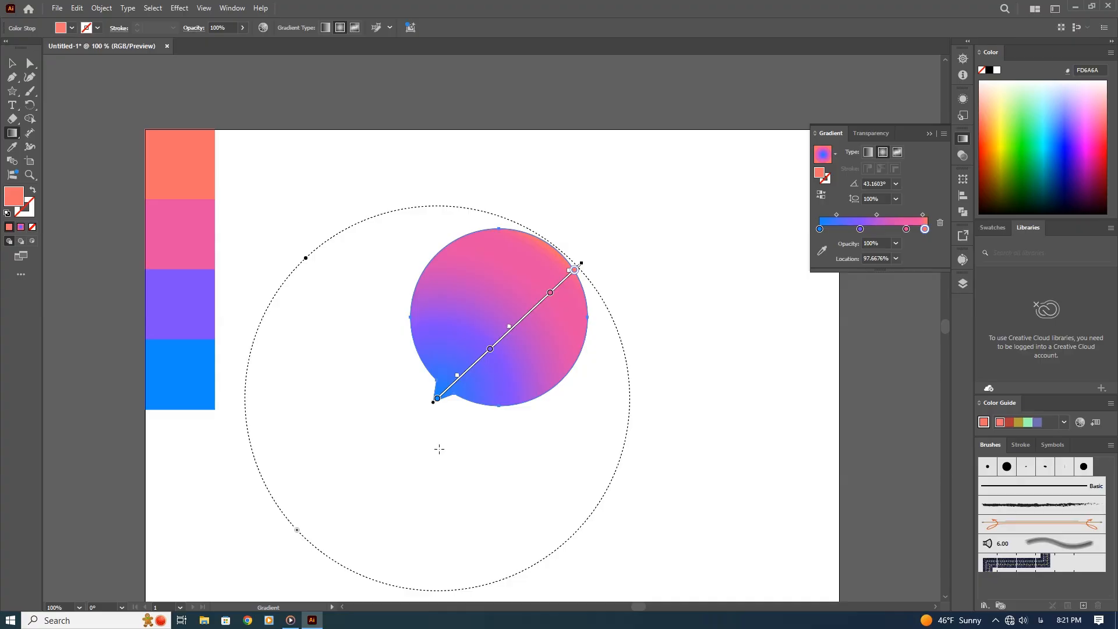
Step: Reselect the bubble and shift the radial gradient's purple stop to about 46%, the pink stop inward and the coral stop to about 98%
click(11, 63)
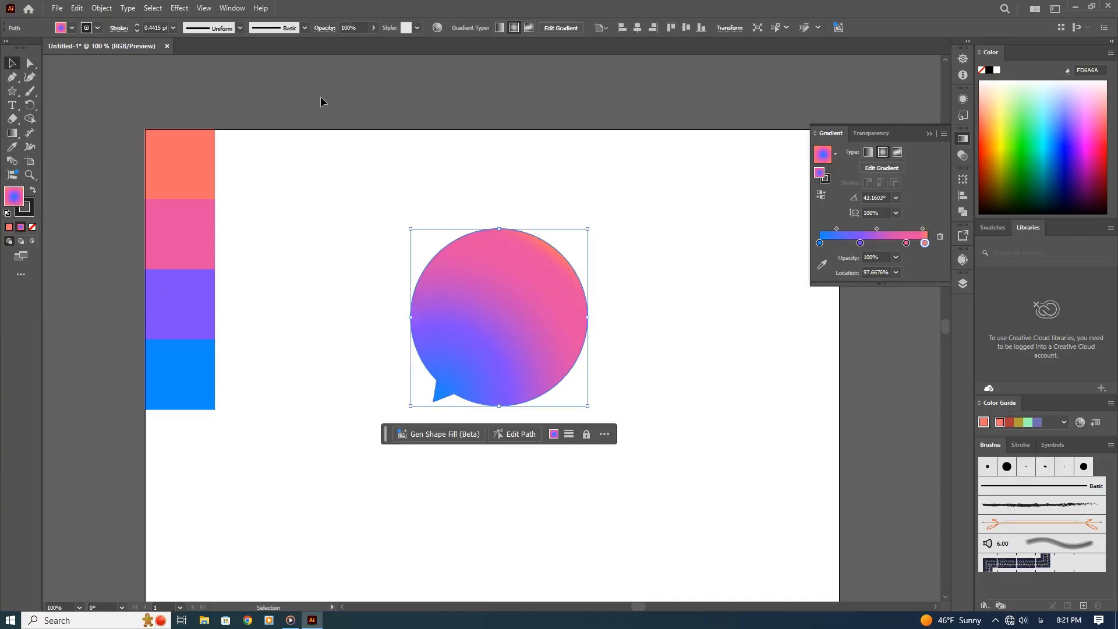
click(443, 98)
click(498, 339)
click(11, 133)
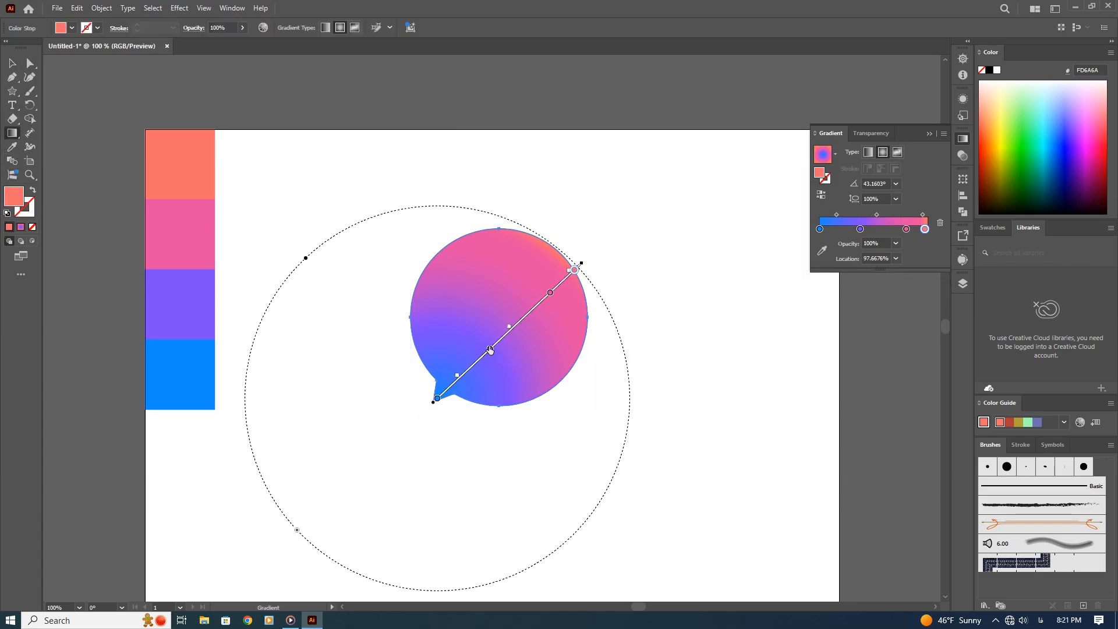
mouse_move(490, 350)
mouse_down()
mouse_move(525, 314)
mouse_move(502, 338)
mouse_up()
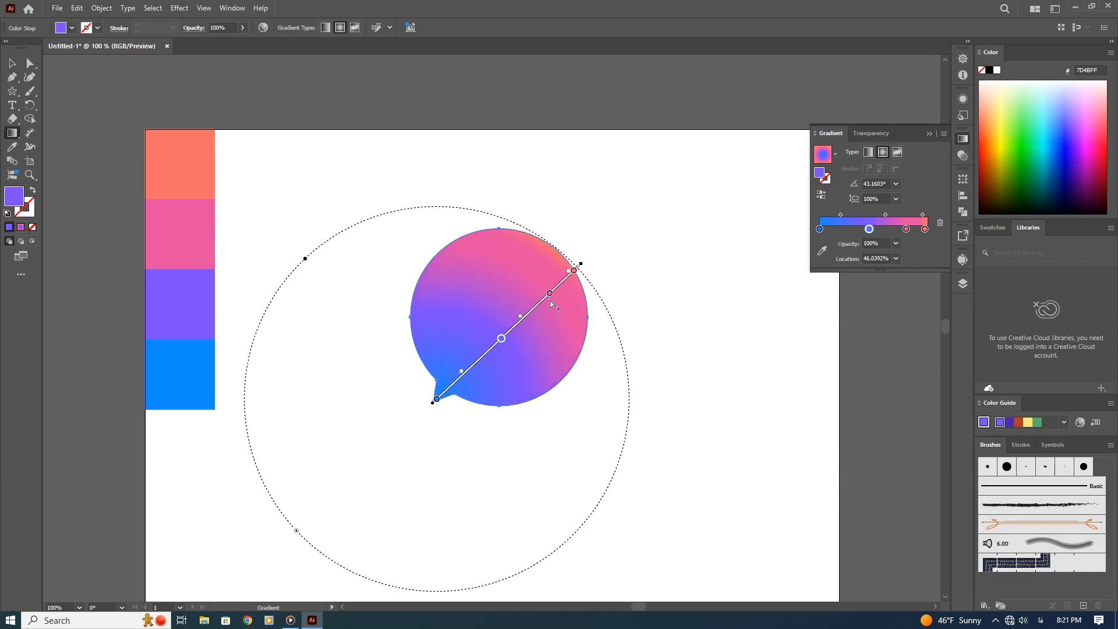
click(549, 296)
drag(544, 309, 567, 279)
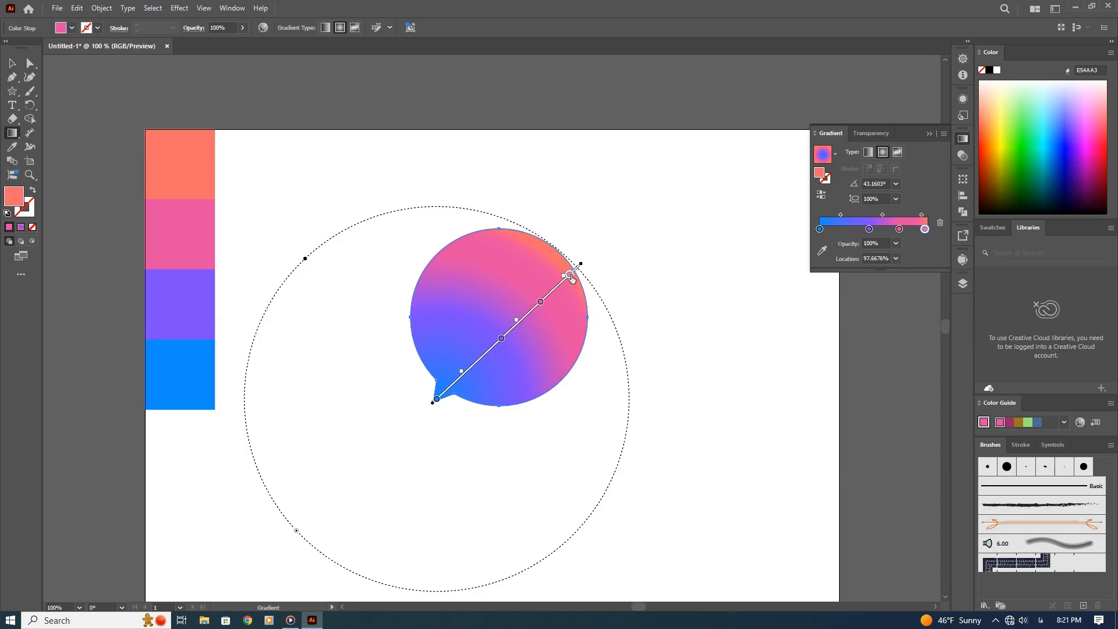
click(575, 272)
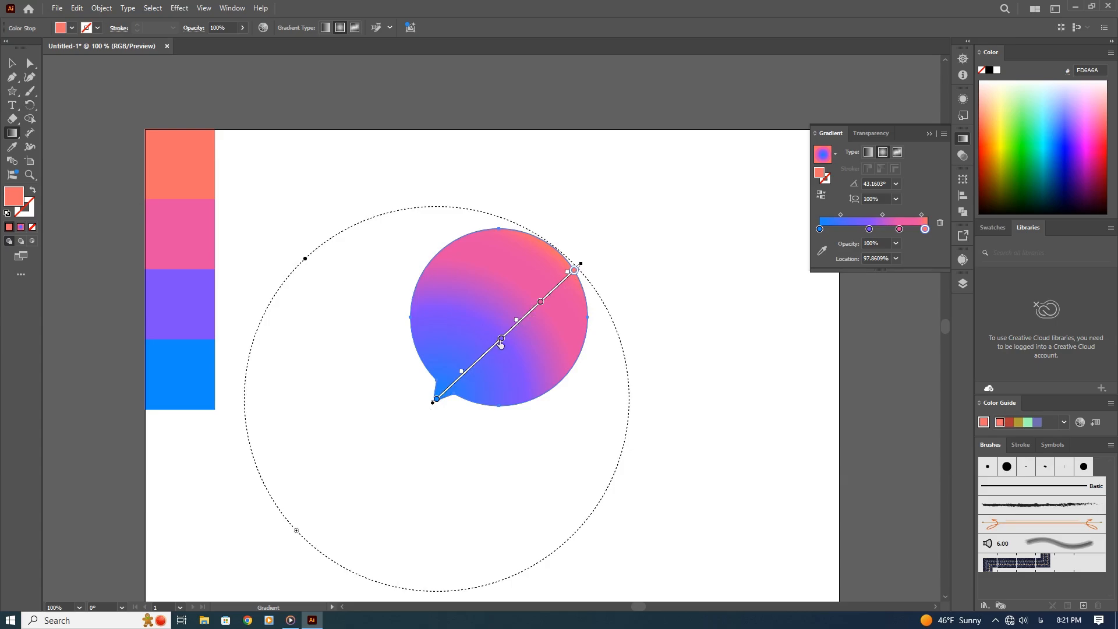
Step: Move the purple stop to about 39% and the pink stop to about 71%, centring the midpoint between pink and coral
drag(501, 344, 494, 350)
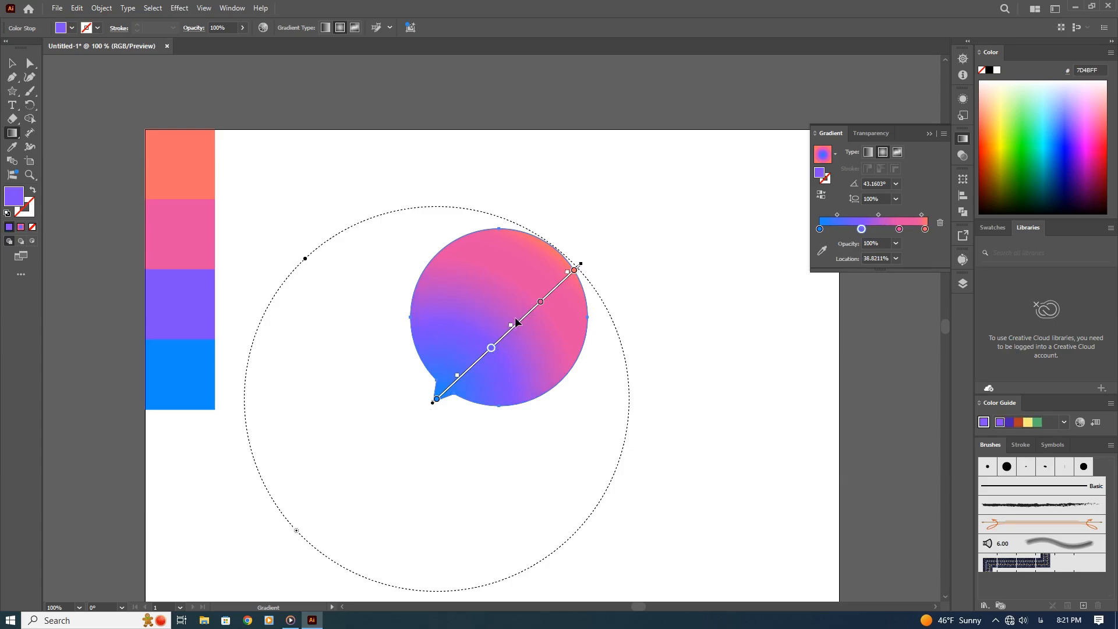
click(542, 302)
drag(537, 305, 537, 305)
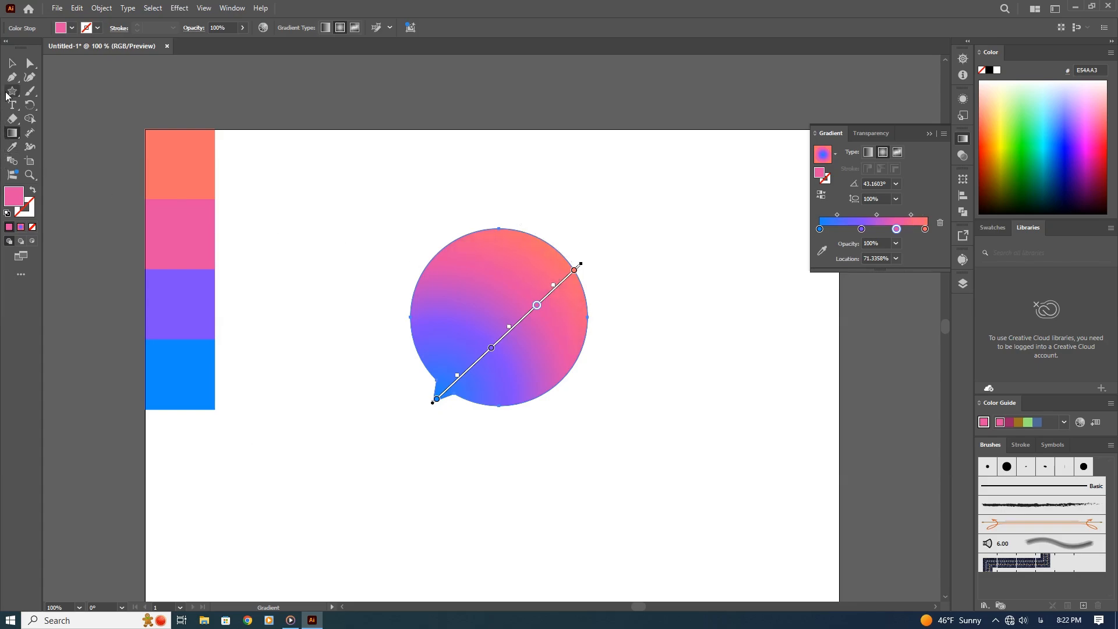
Step: Draw an open three-segment zigzag path with the Pen tool across the middle of the bubble and shift its end anchor slightly outward
click(13, 63)
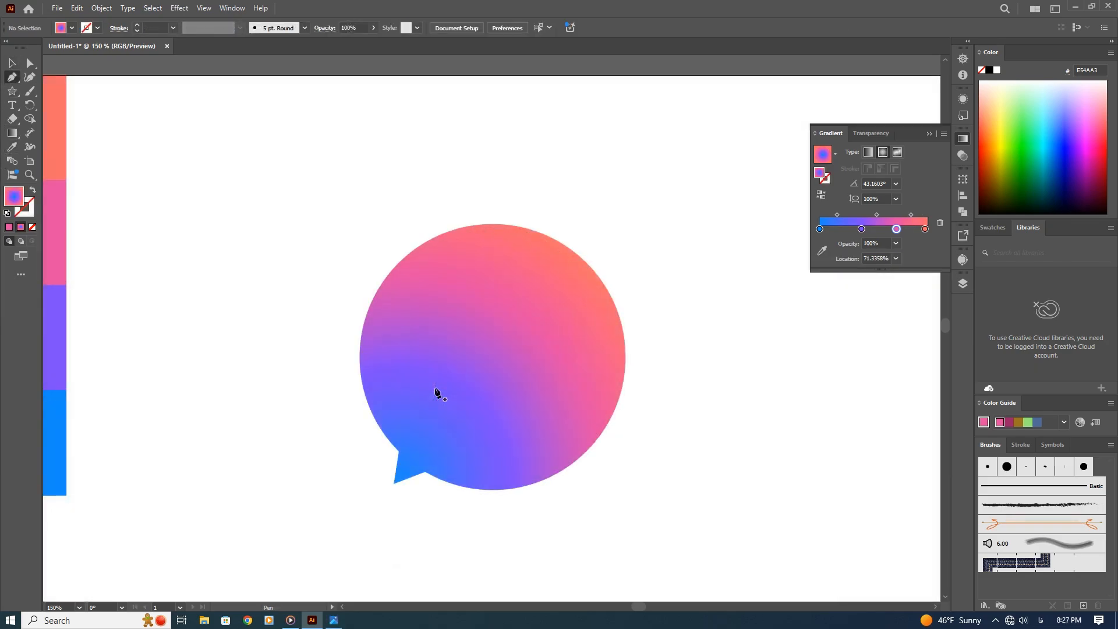
click(418, 386)
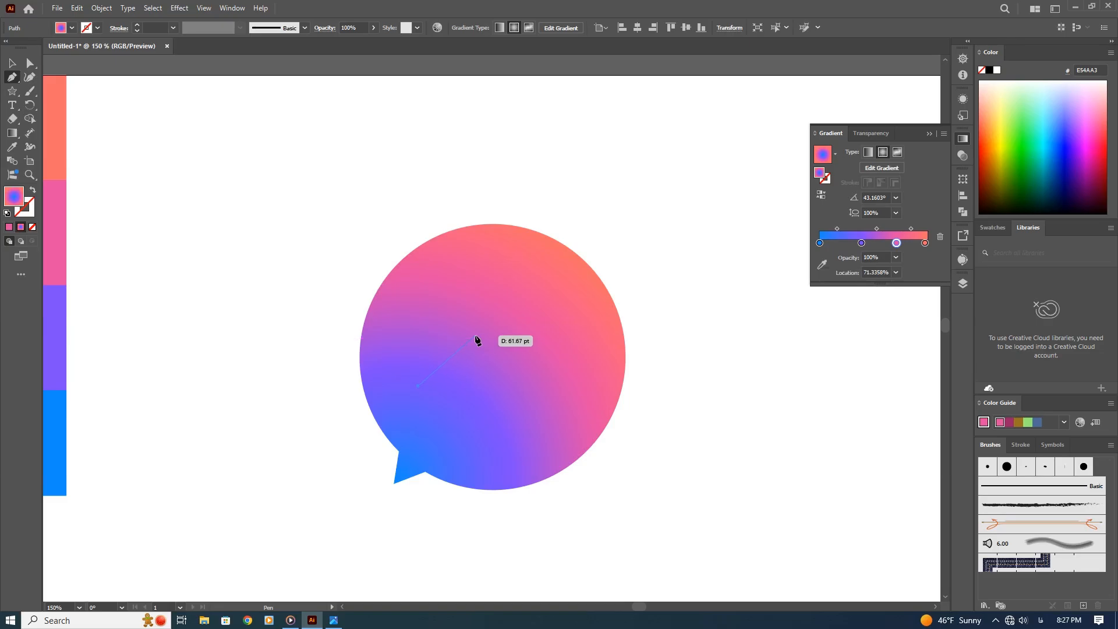
click(474, 335)
click(524, 374)
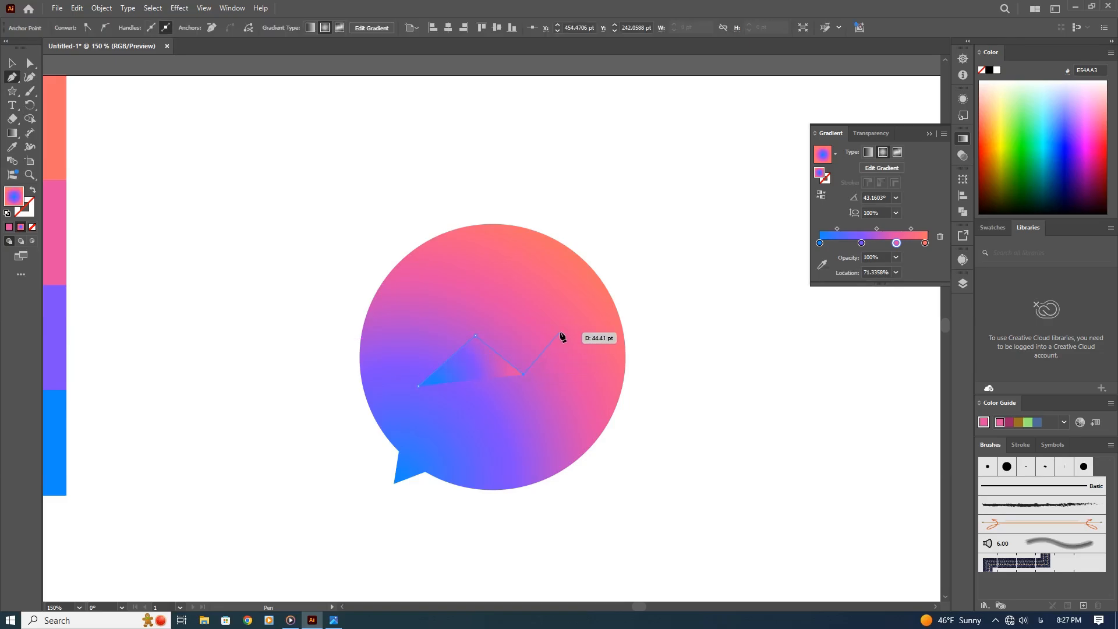
key(a)
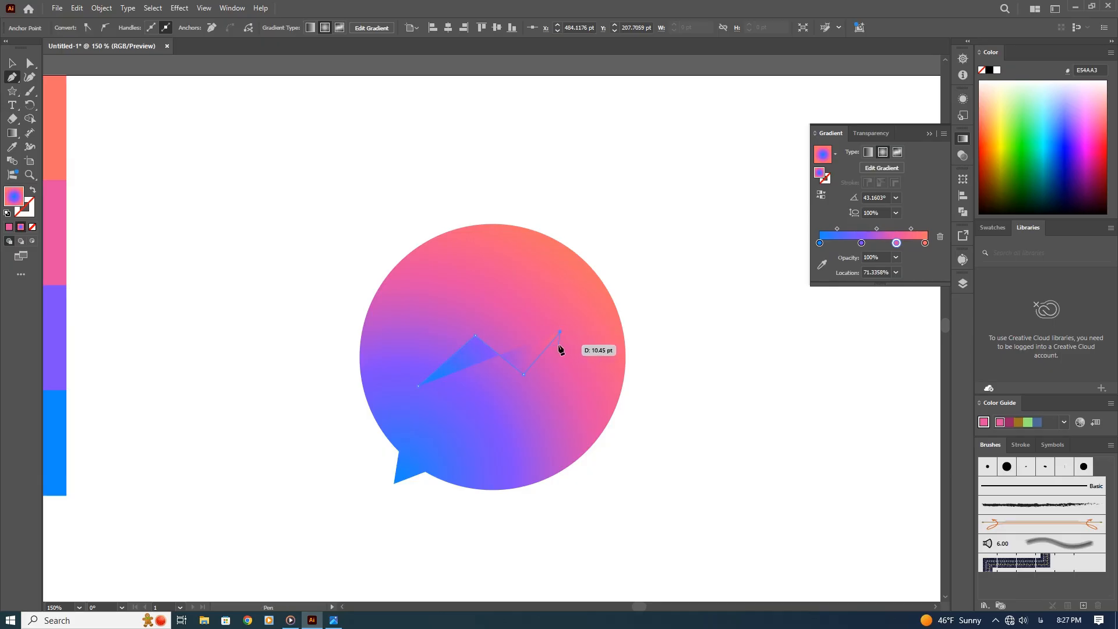
drag(563, 337, 570, 336)
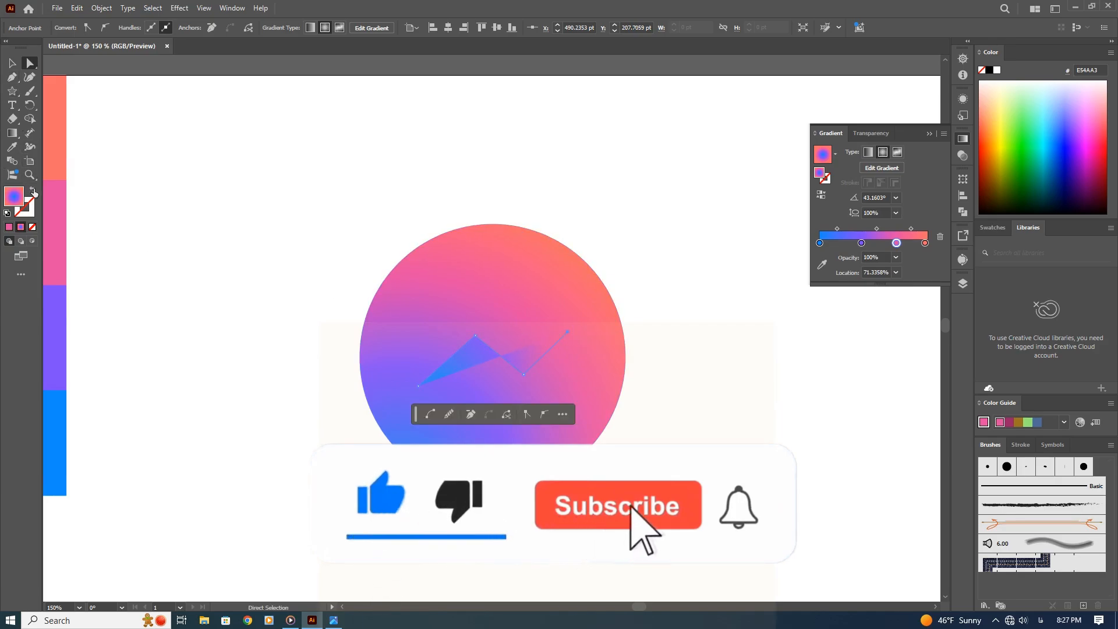
Step: Give the zigzag path no fill and a white stroke
click(7, 213)
click(28, 212)
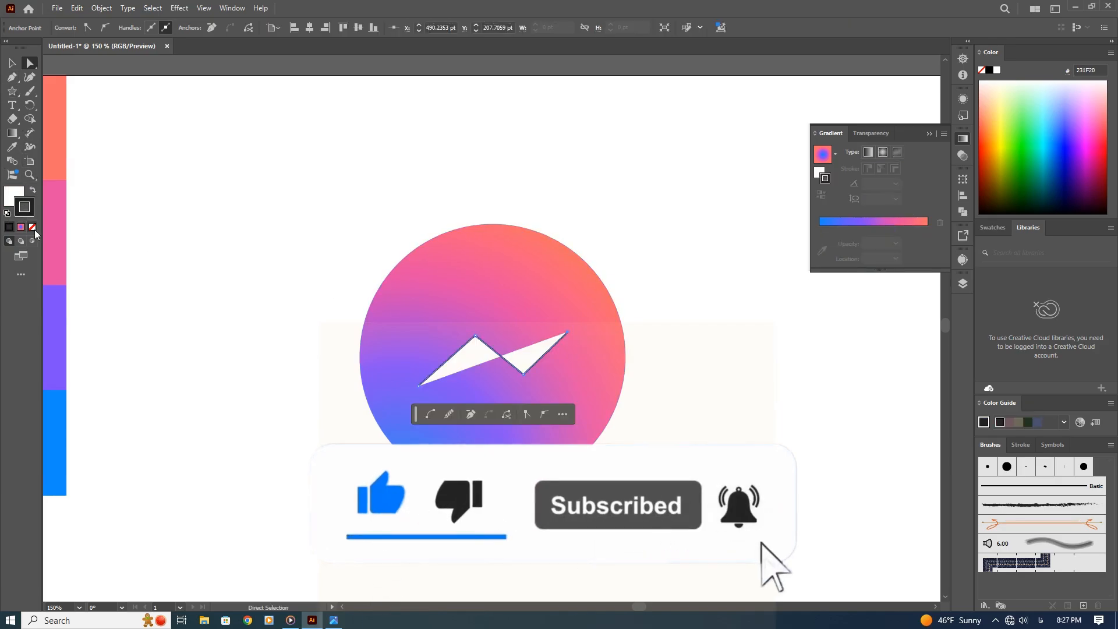
click(33, 229)
click(33, 191)
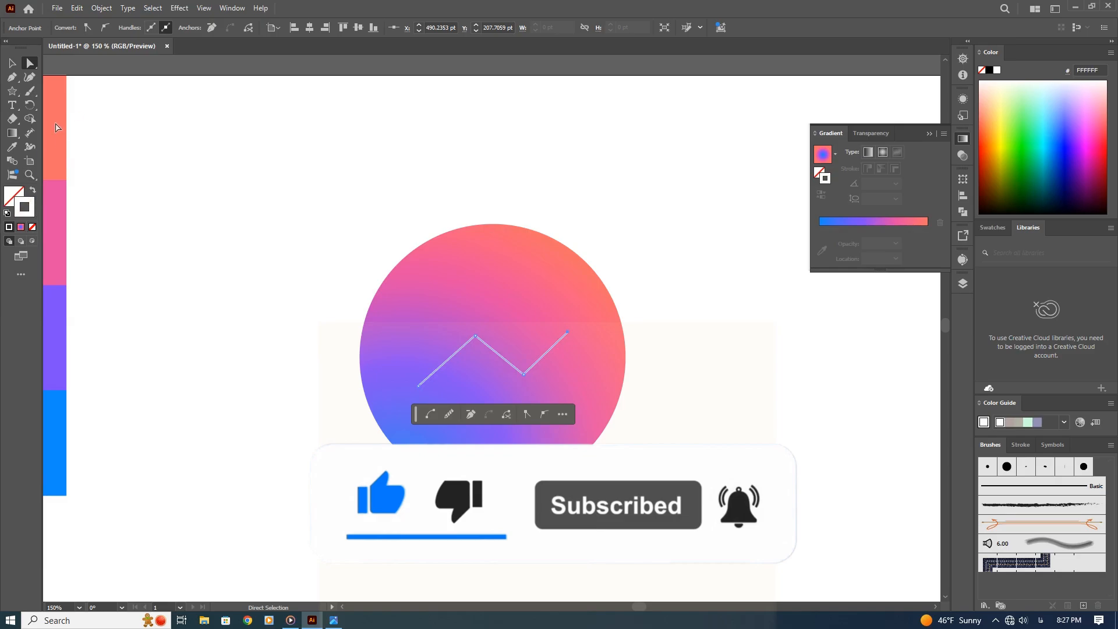
Step: Widen the zigzag's stroke at its upper and lower bends with the Width tool so both ends taper to points
click(29, 147)
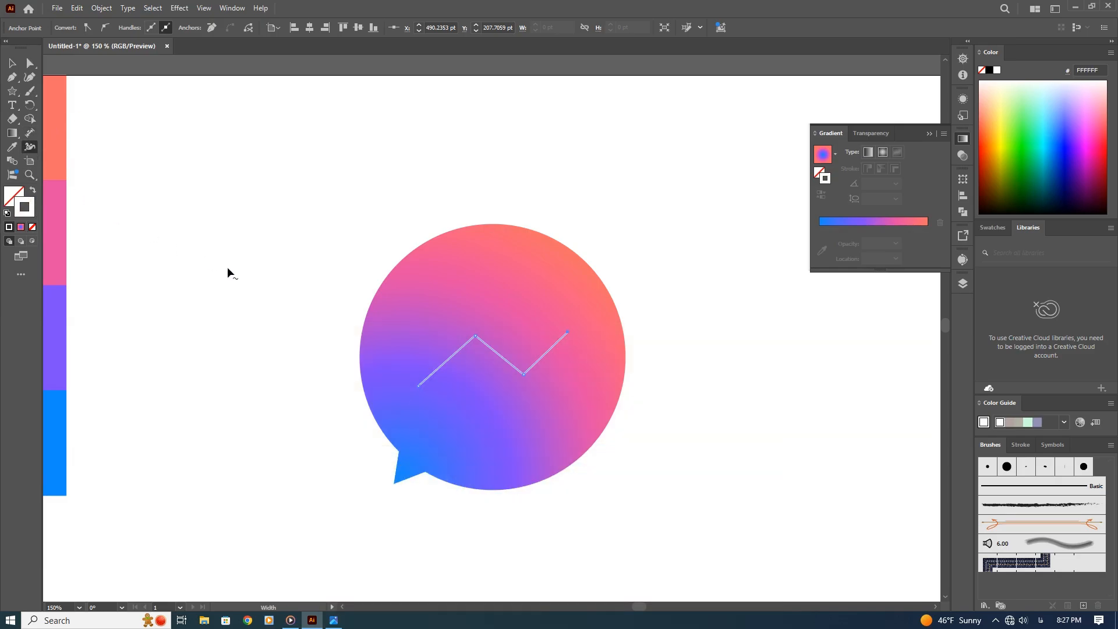
scroll(463, 351, up, 1)
scroll(464, 350, down, 2)
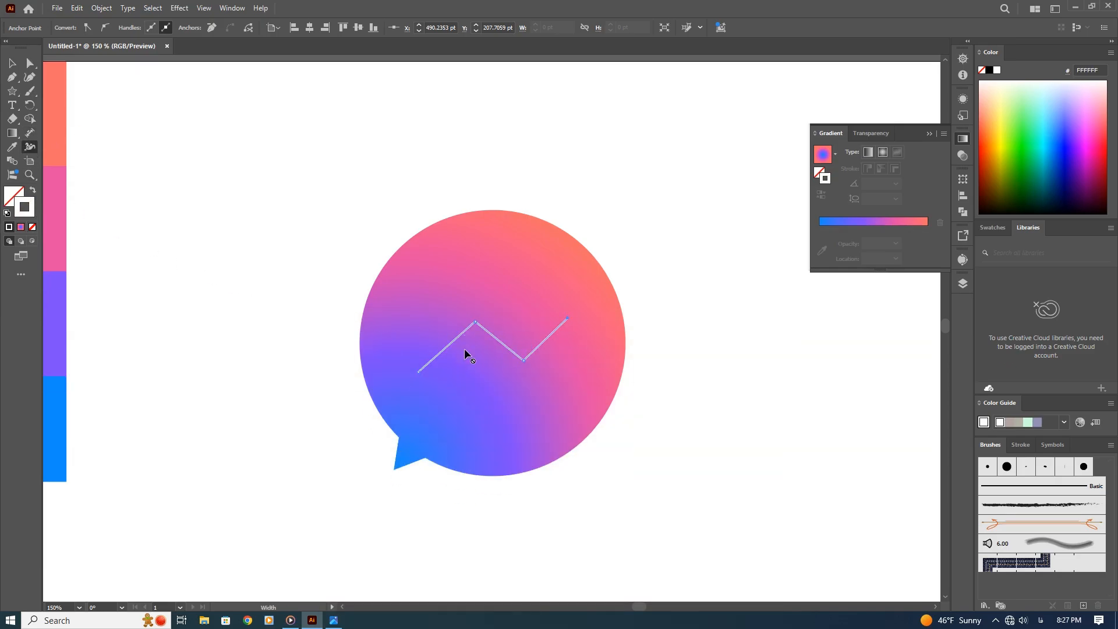
key(ctrl+plus)
key(ctrl+plus)
key(ctrl+plus)
key(ctrl+plus)
drag(288, 423, 554, 368)
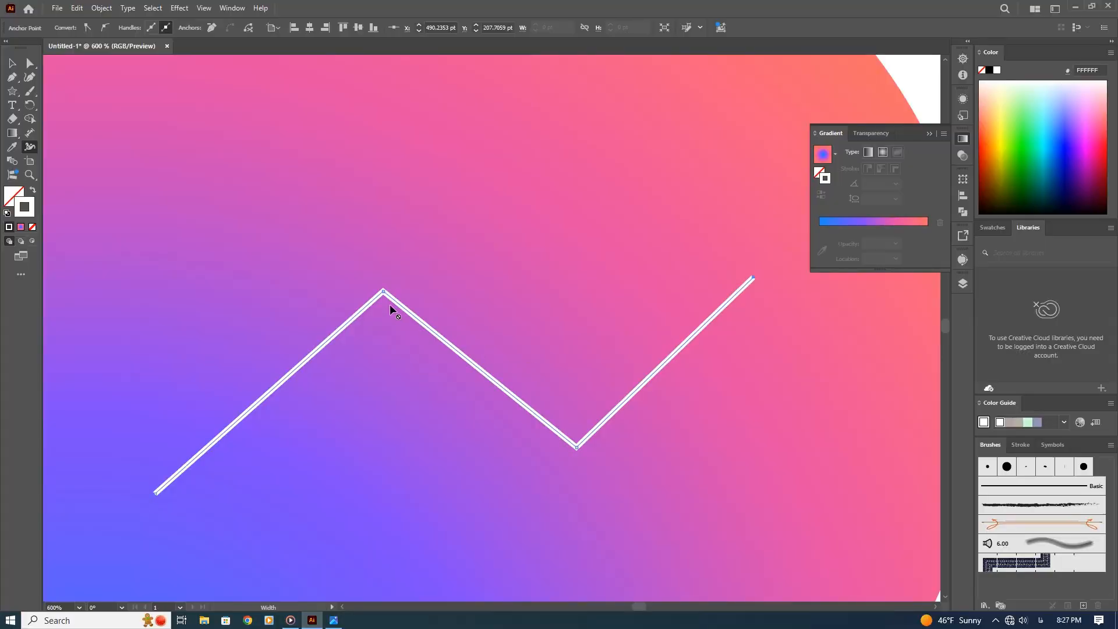
drag(384, 292, 383, 367)
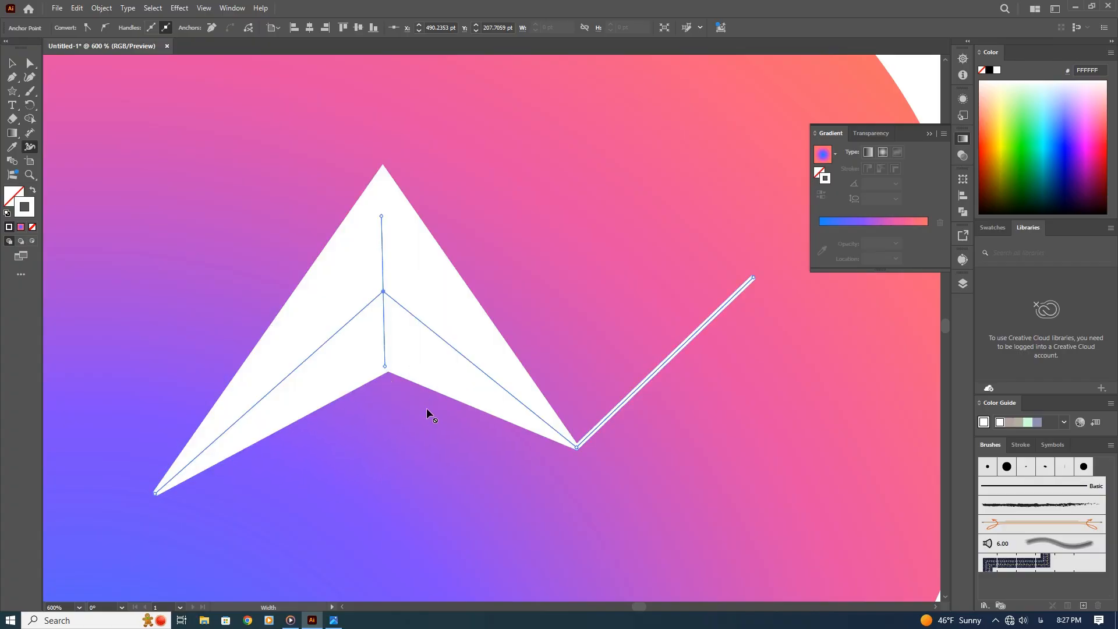
drag(576, 447, 566, 81)
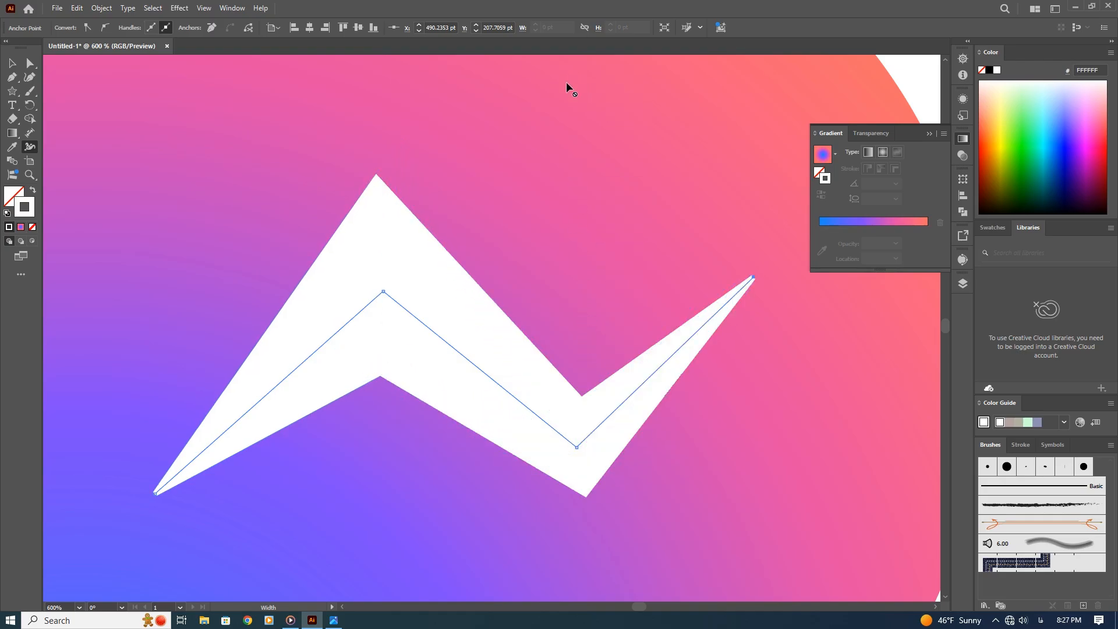
scroll(536, 237, down, 2)
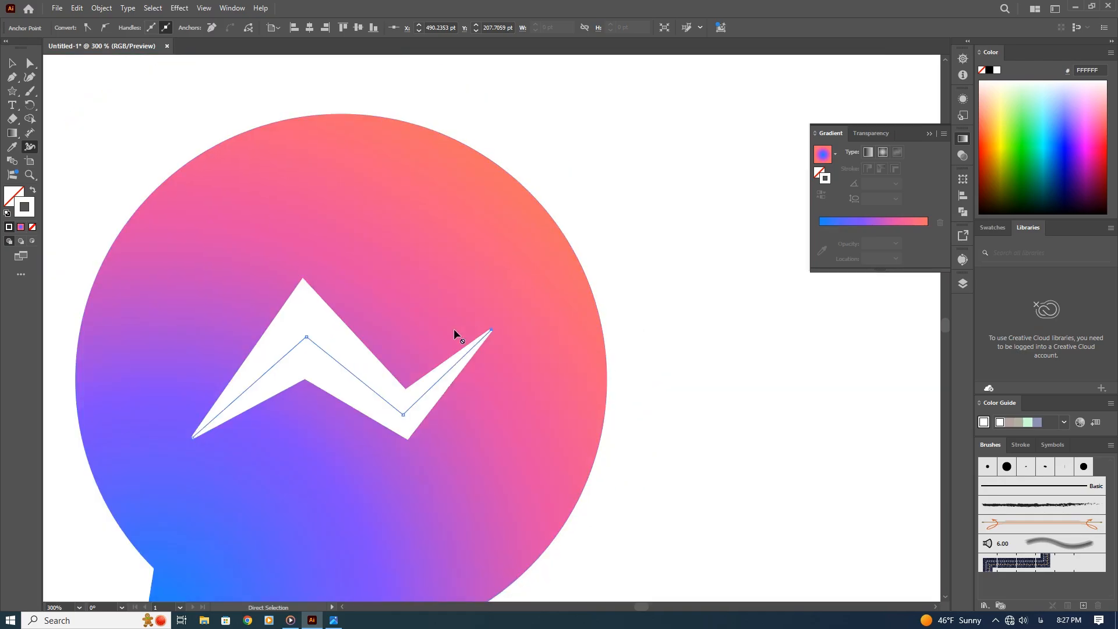
drag(402, 412, 402, 379)
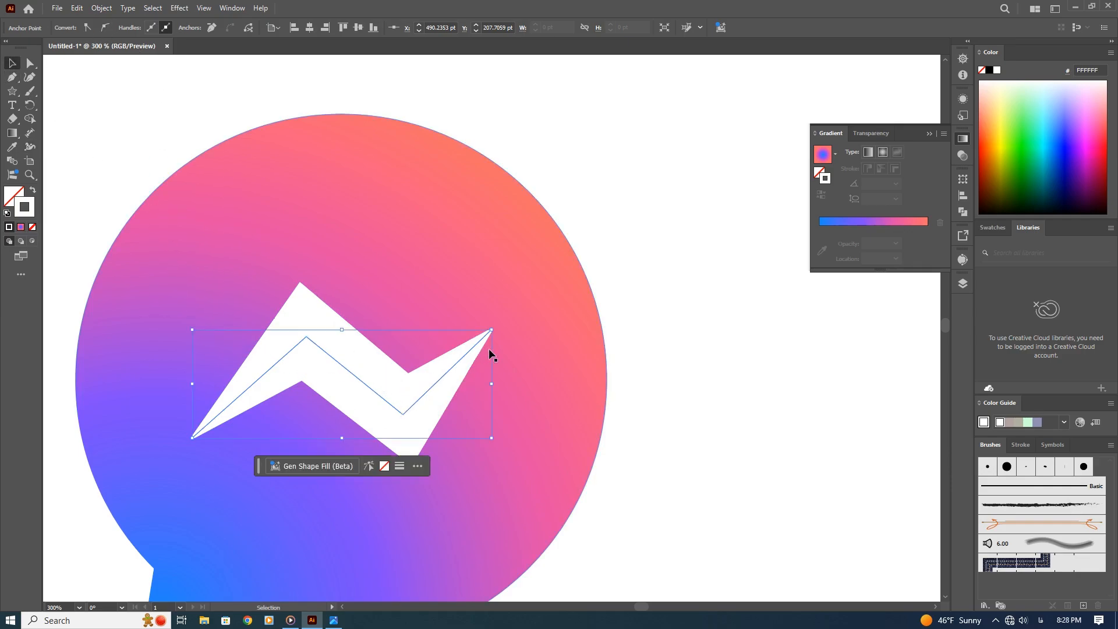
Step: Move the zigzag's upper-right end anchor outward by about 12 pt across and 9 pt up, and its lower-left end slightly outward
key(a)
click(492, 330)
drag(492, 330, 522, 305)
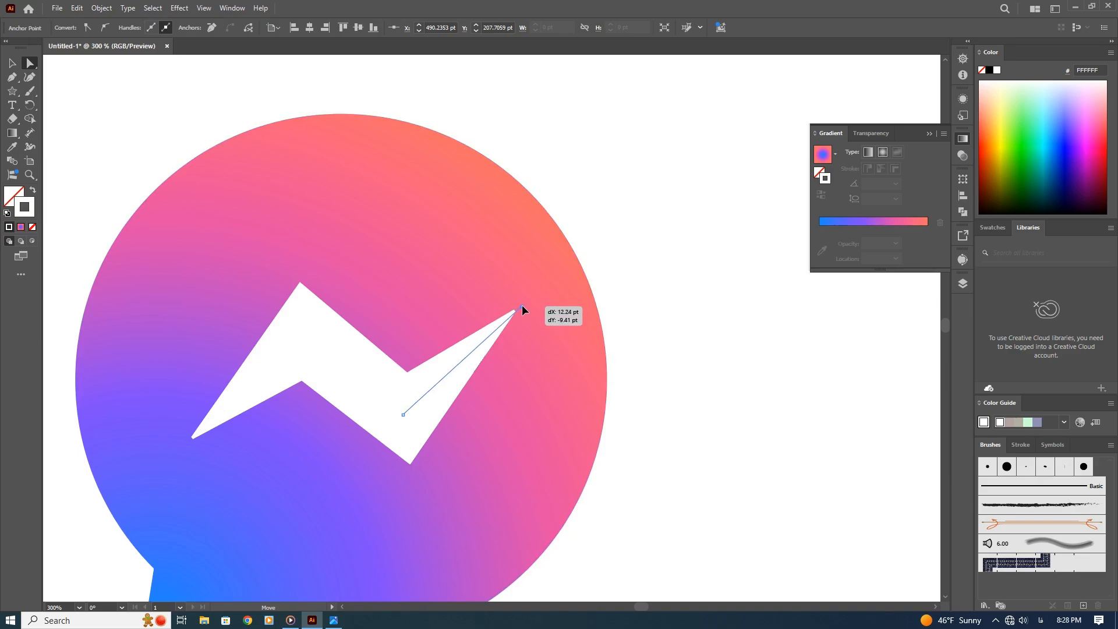
drag(195, 441, 186, 445)
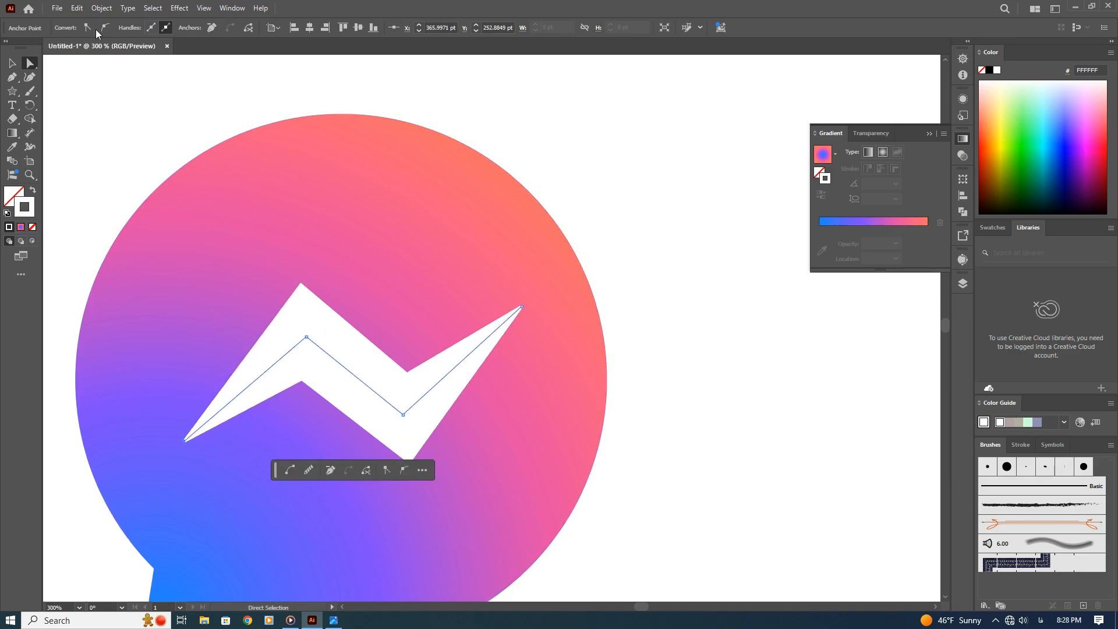
click(74, 119)
Step: Set the zigzag's stroke to a round cap and round join corners
click(11, 64)
click(330, 382)
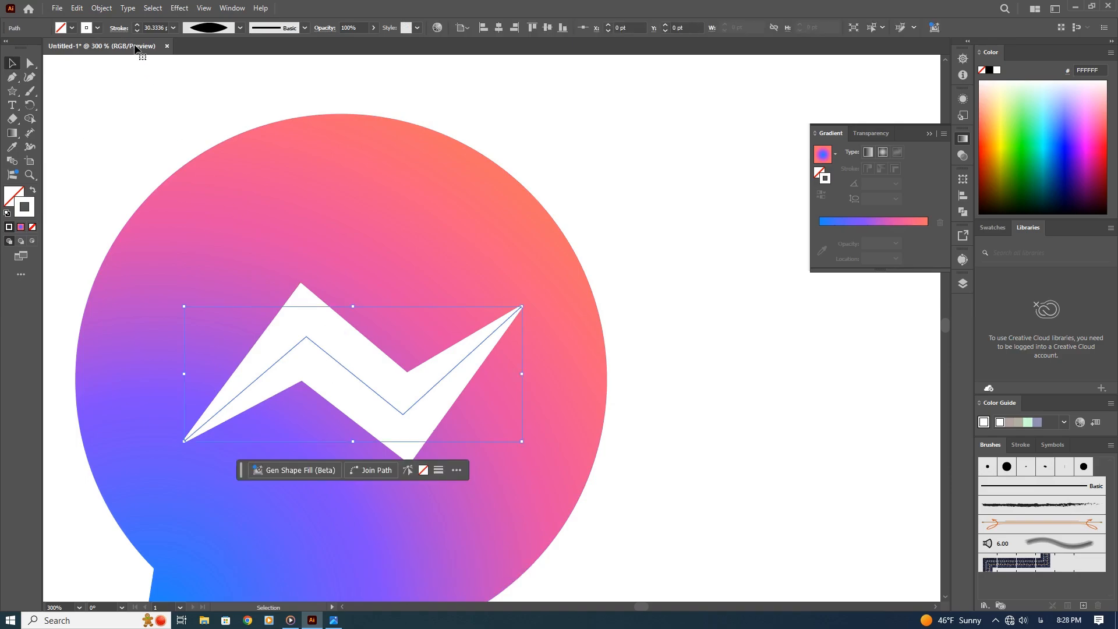
click(119, 28)
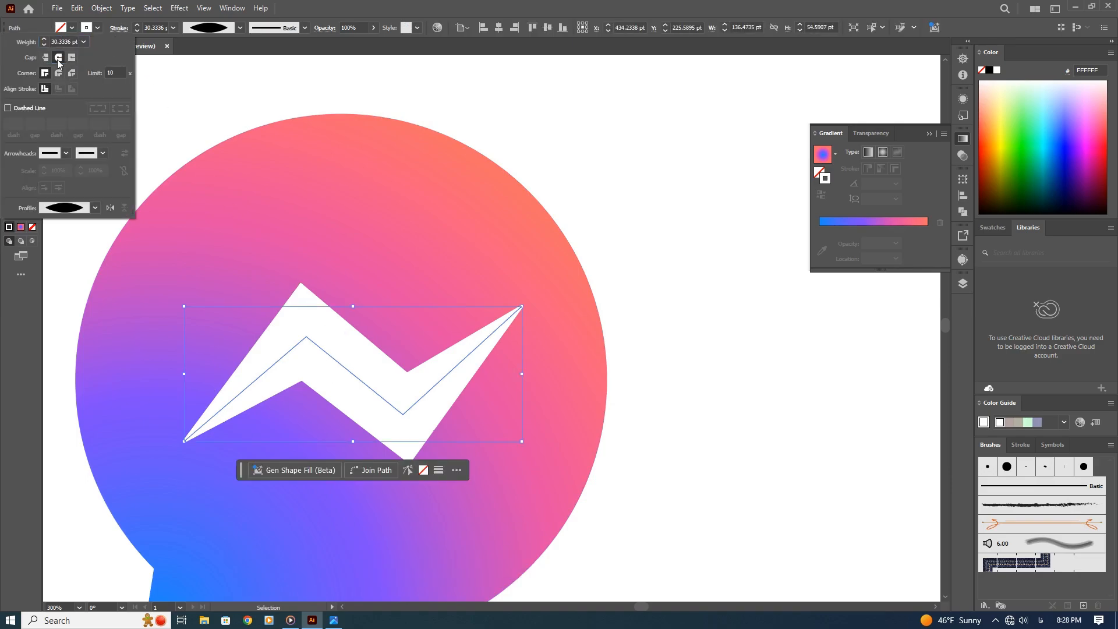
click(58, 73)
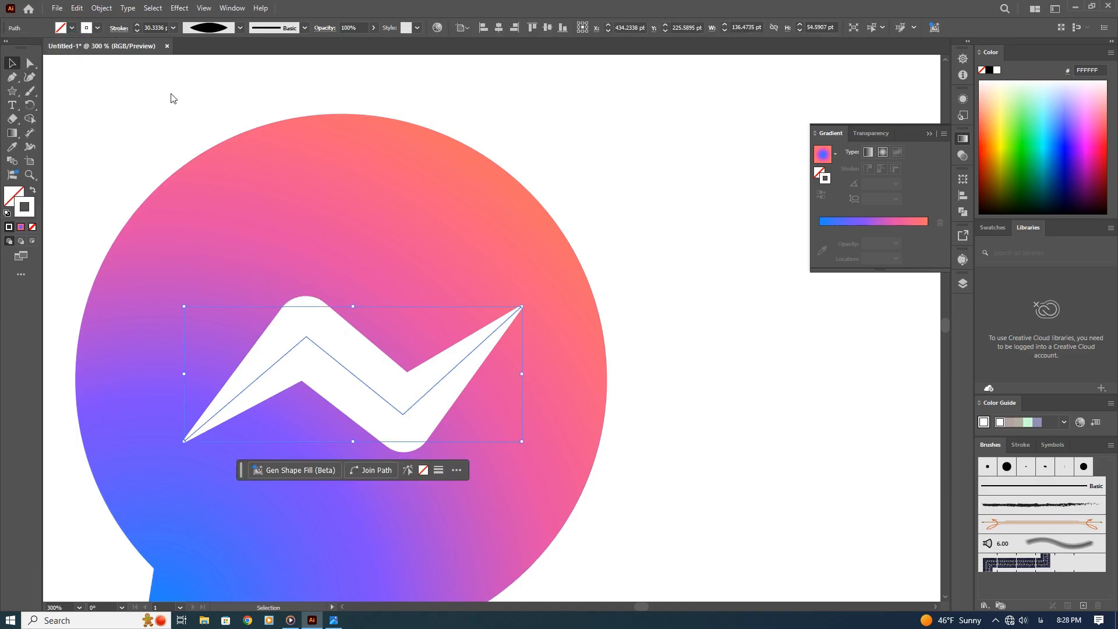
click(603, 188)
Step: Move the zigzag about 2 pt left and 5 pt down to centre it in the bubble
scroll(604, 188, up, 1)
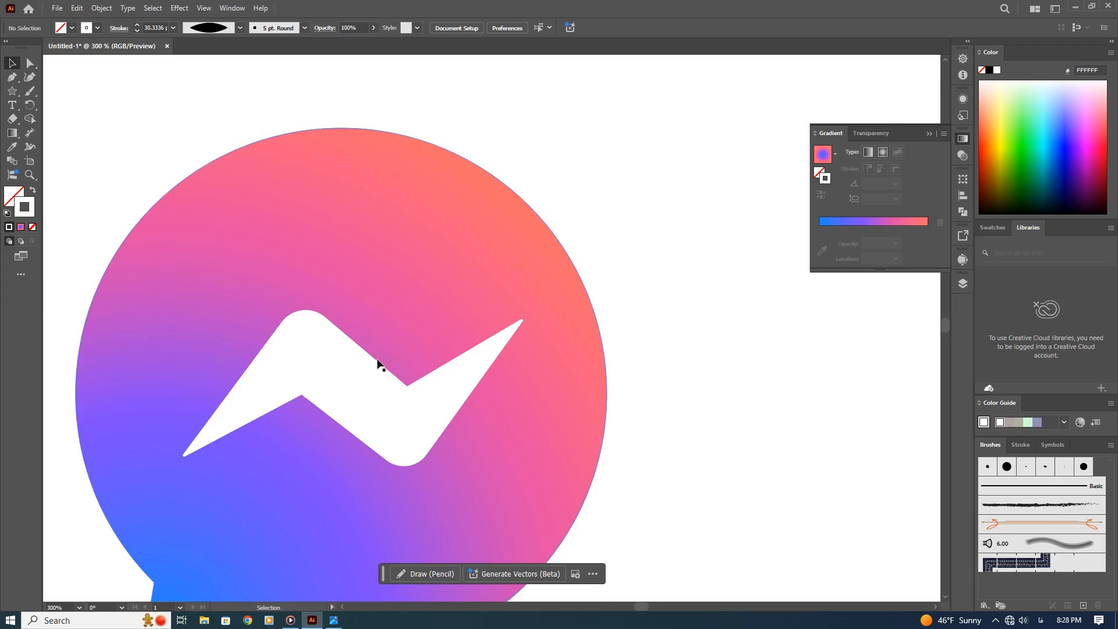
click(373, 397)
scroll(393, 406, up, 2)
scroll(393, 406, down, 3)
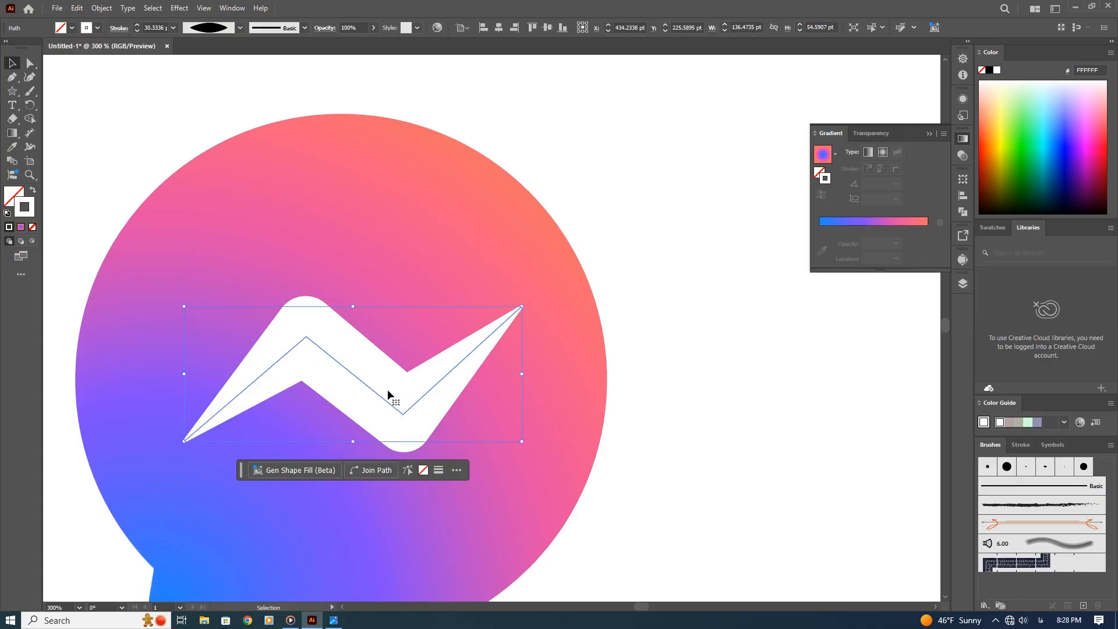
drag(385, 389, 381, 400)
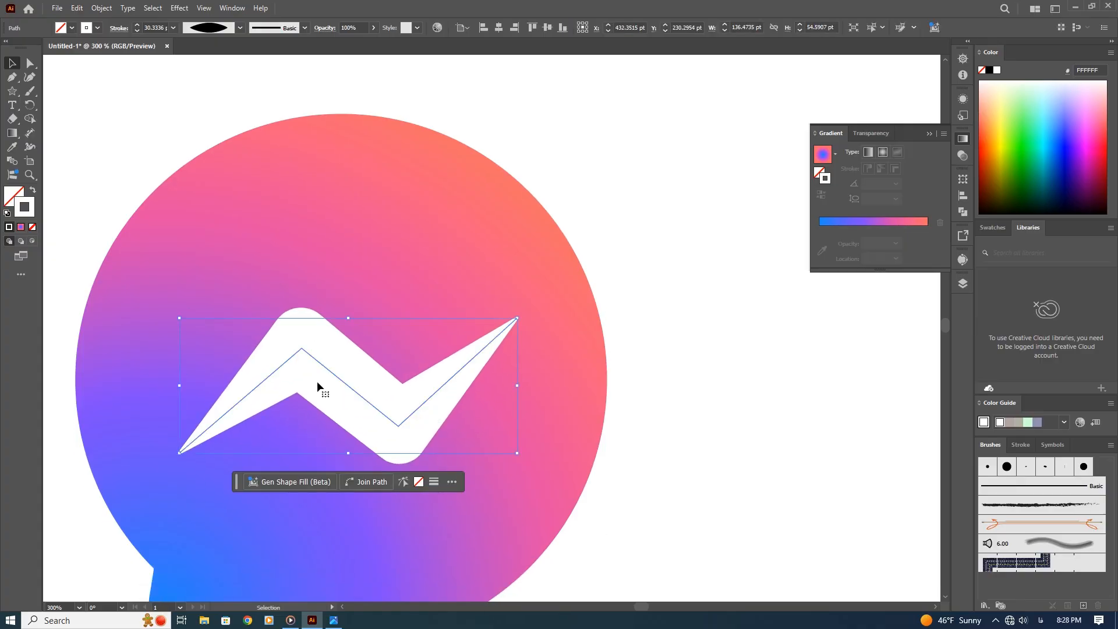
Step: Try rounding the zigzag path's two bends with the live corner widgets
key(a)
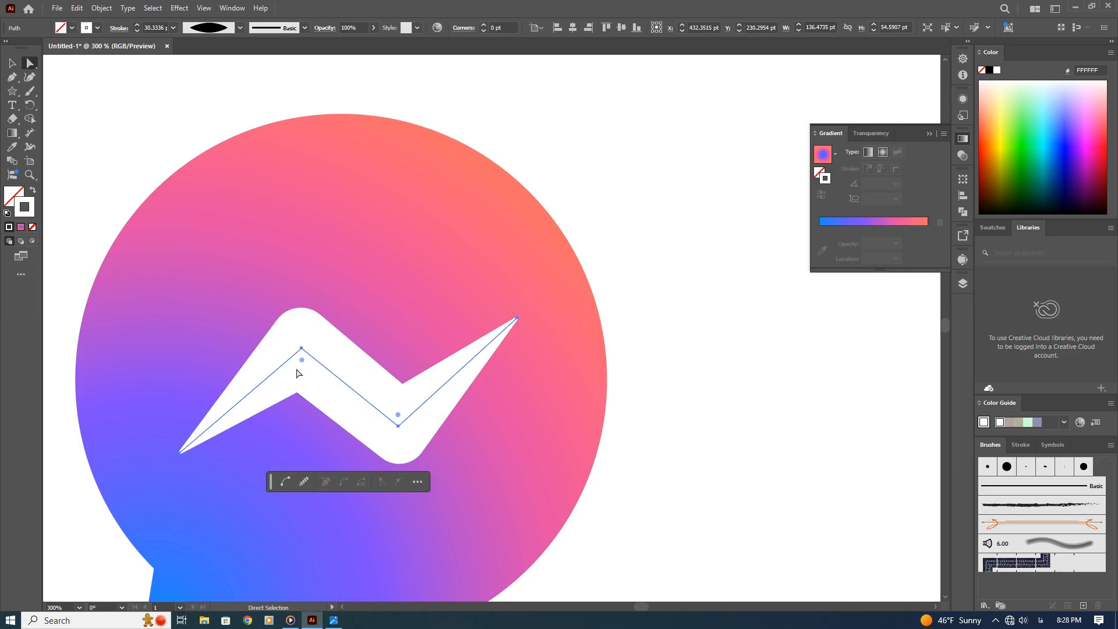
drag(301, 362, 302, 375)
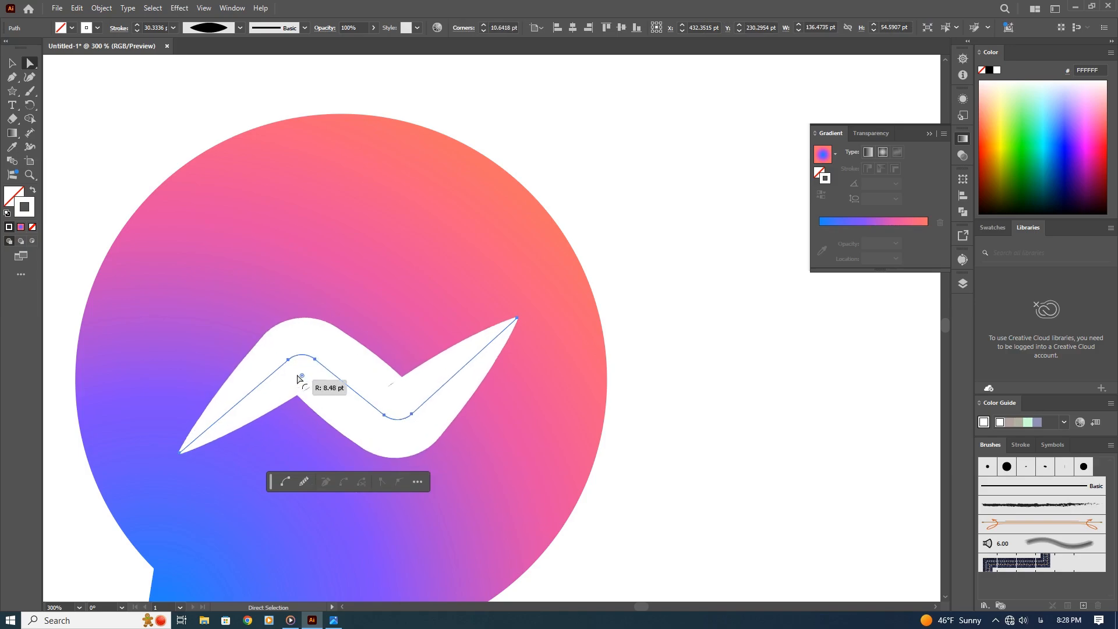
click(710, 156)
key(ctrl+z)
key(ctrl+z)
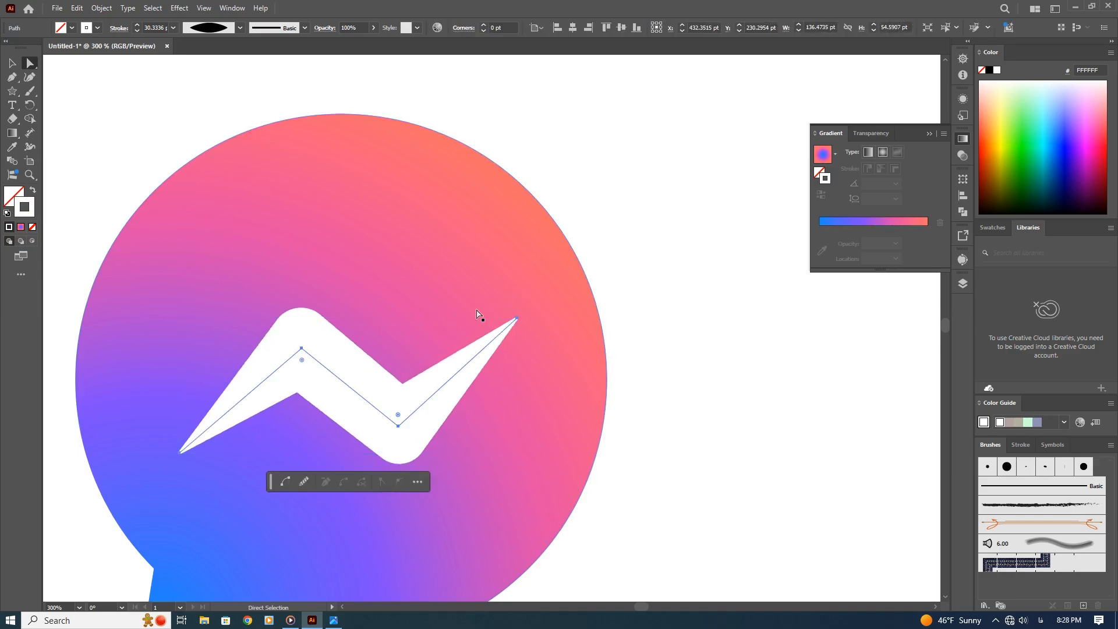
Step: Expand the zigzag's stroke into a filled shape and add anchor points where its outline crosses itself at both inner notches
click(101, 8)
click(137, 169)
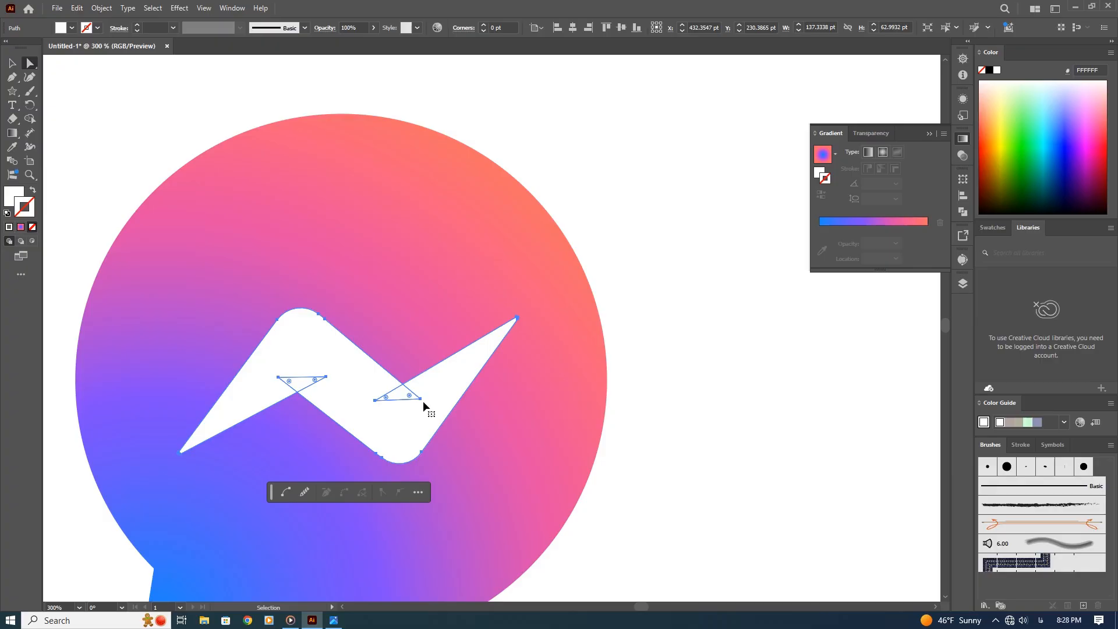
key(ctrl+equal)
key(ctrl+equal)
key(ctrl+equal)
key(plus)
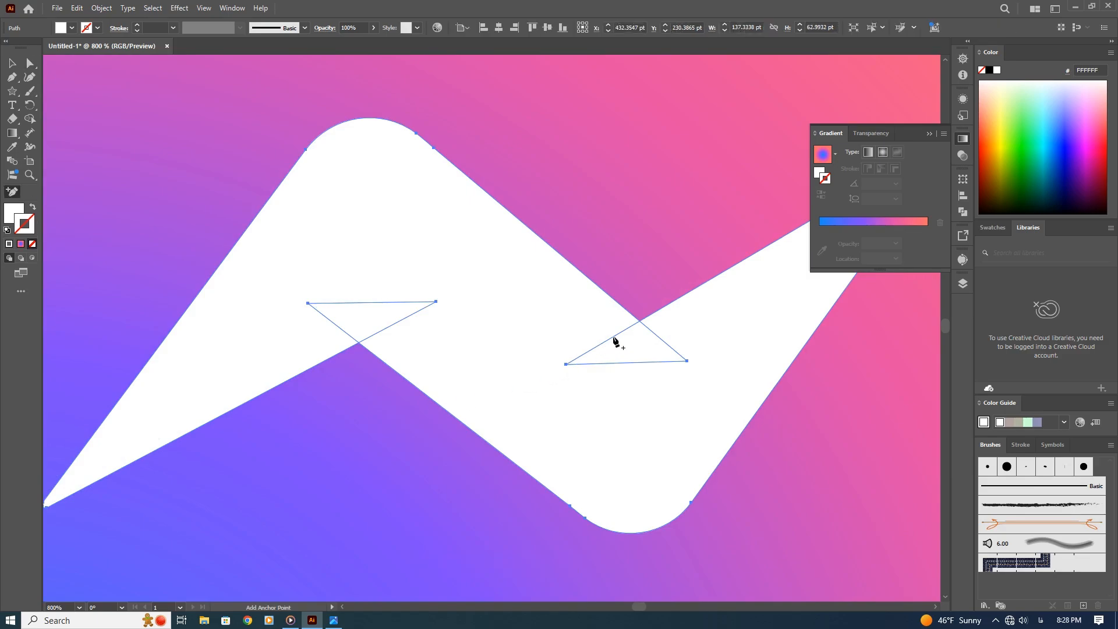
click(640, 321)
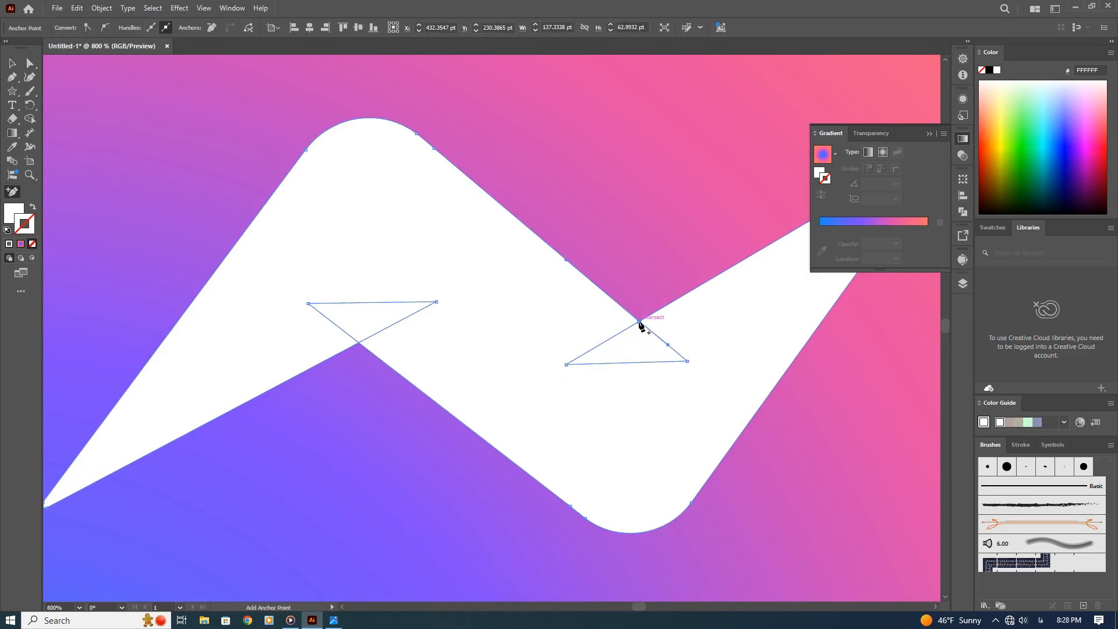
click(359, 344)
Step: Delete the overlapping anchor points that form the small triangles inside both notches of the zigzag shape
key(minus)
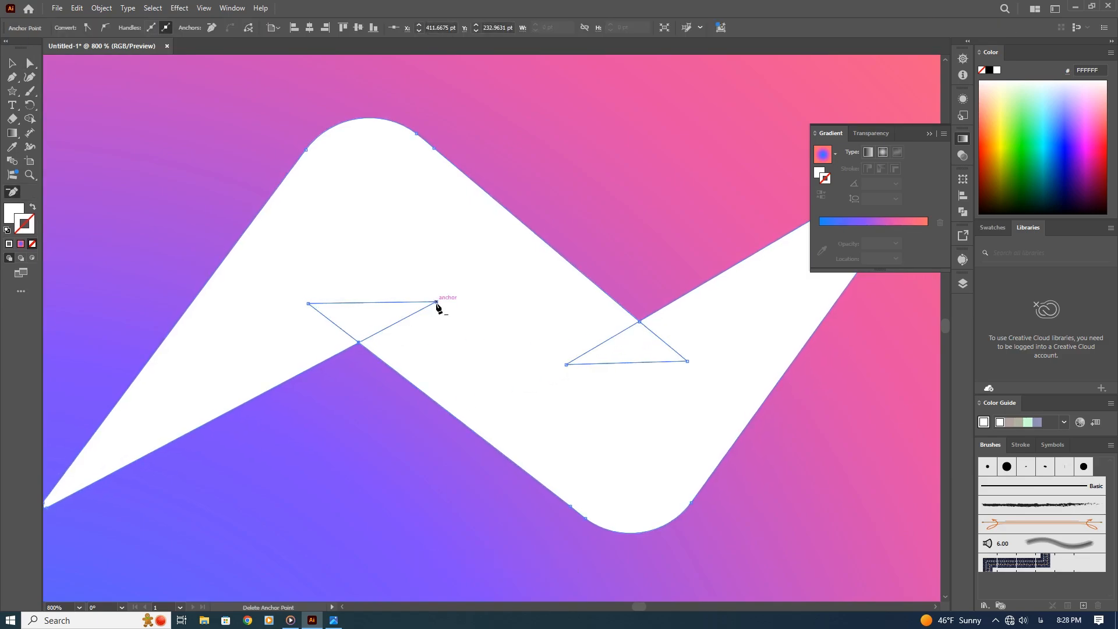
click(436, 302)
key(ctrl+z)
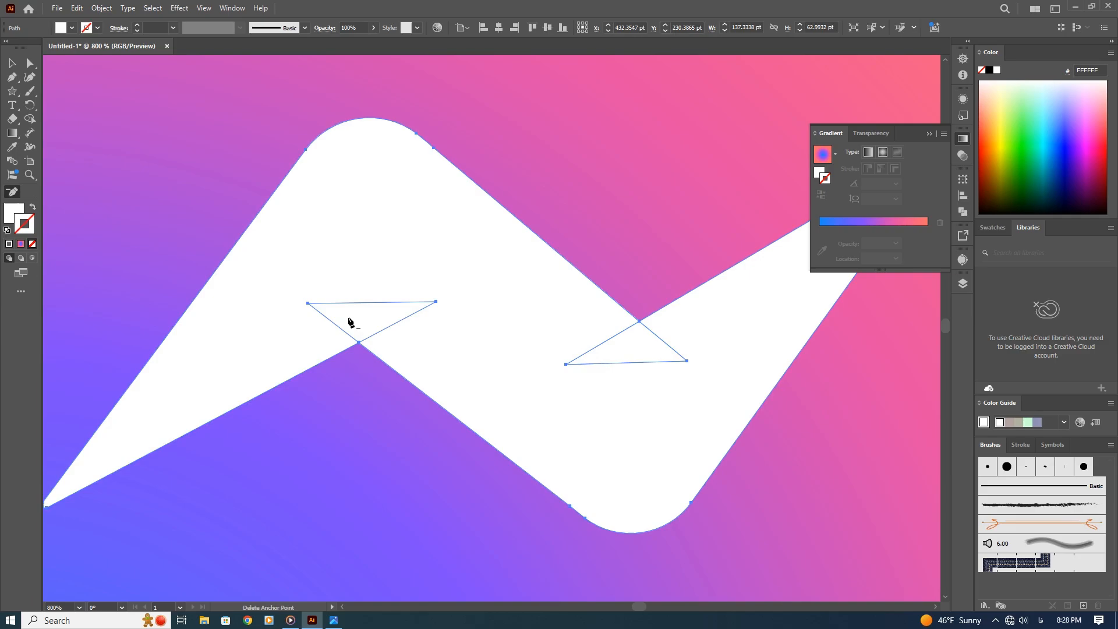
click(309, 303)
click(436, 302)
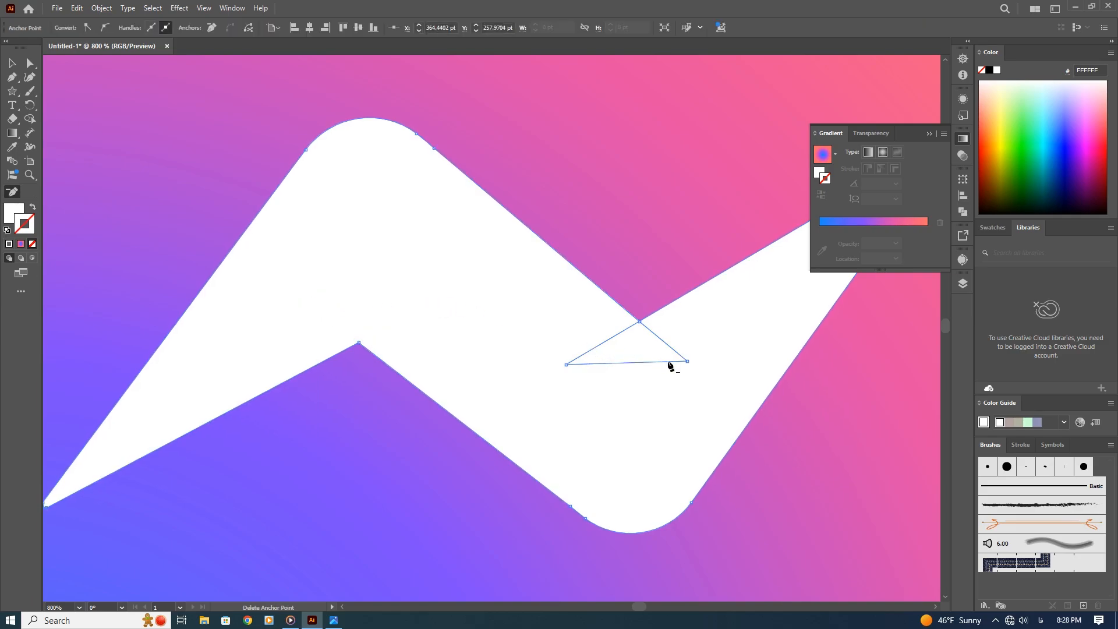
click(687, 362)
click(565, 365)
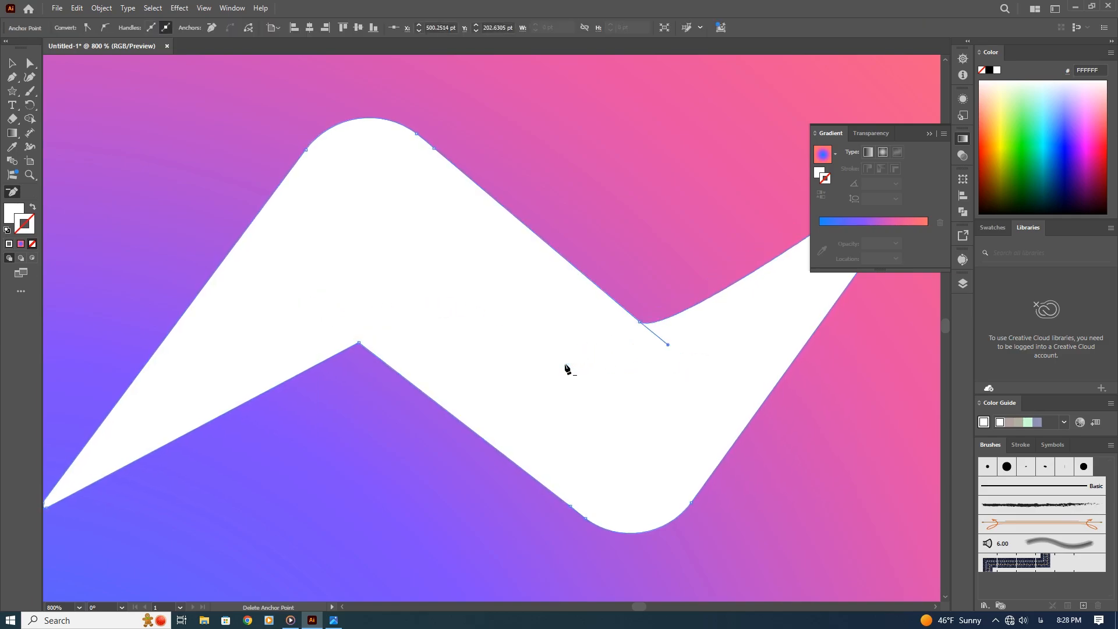
Step: Convert the upper notch's anchor to a sharp corner, and round both inner notches of the zigzag shape
click(12, 76)
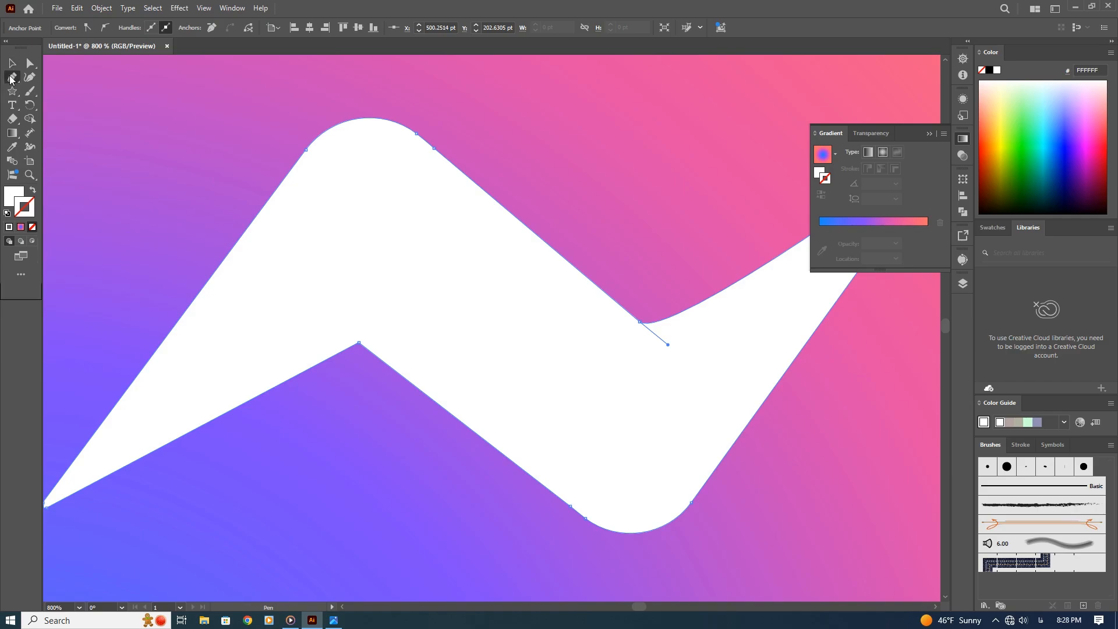
click(639, 322)
key(a)
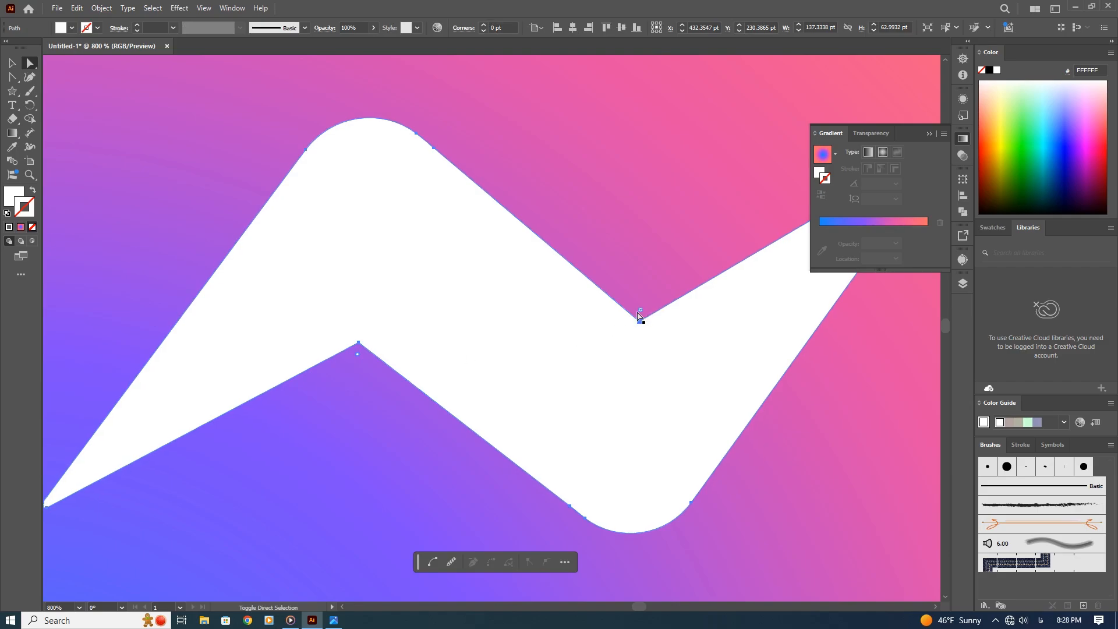
drag(642, 312, 647, 265)
key(ctrl+minus)
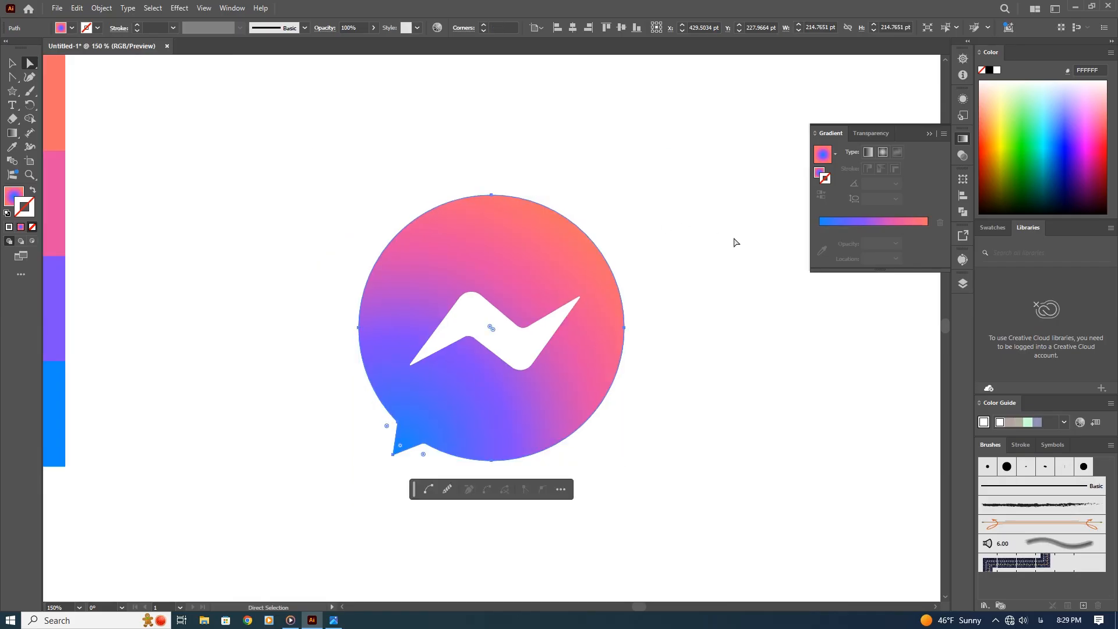
Step: Reset the rounding of the white bolt's two inner notches to a 0 pt corner radius
click(731, 244)
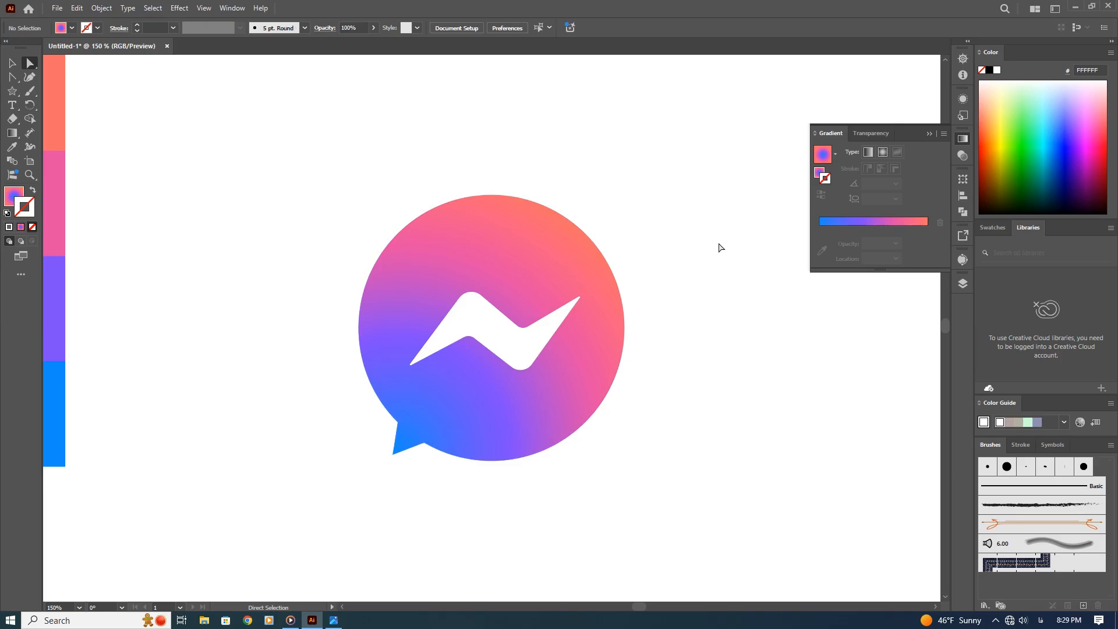
click(546, 331)
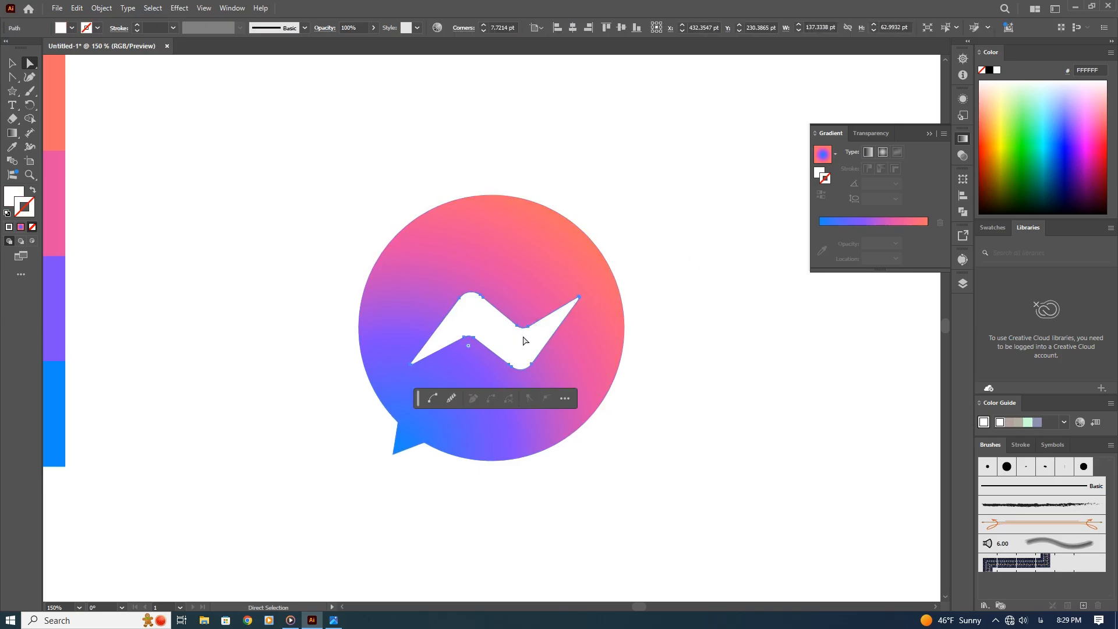
key(ctrl+plus)
key(ctrl+plus)
key(ctrl+plus)
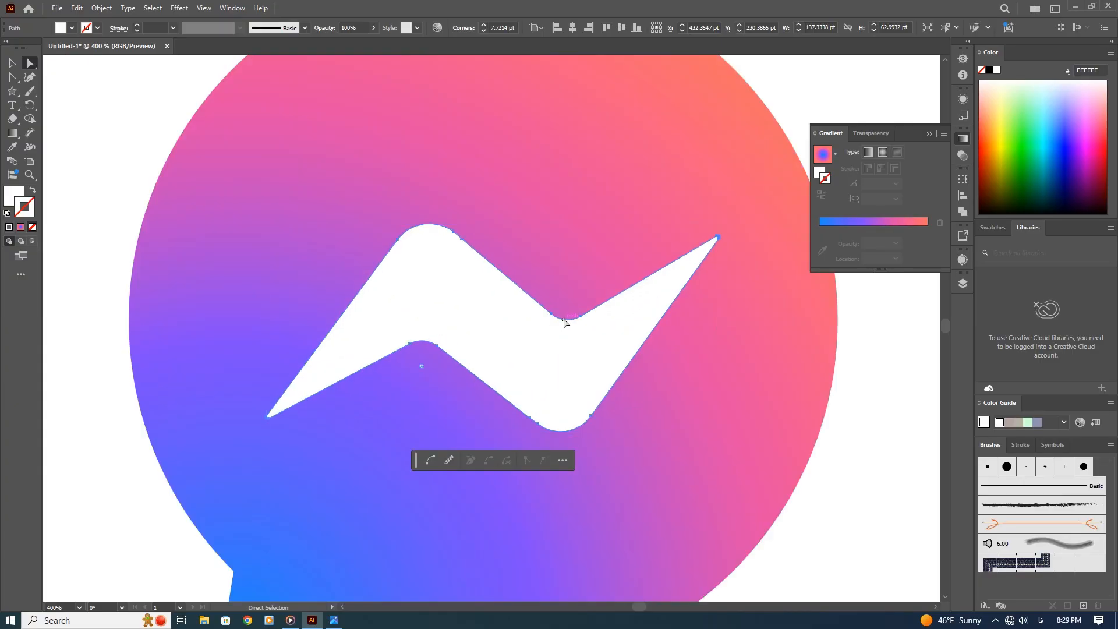
drag(563, 322, 565, 330)
click(566, 315)
click(561, 333)
click(565, 326)
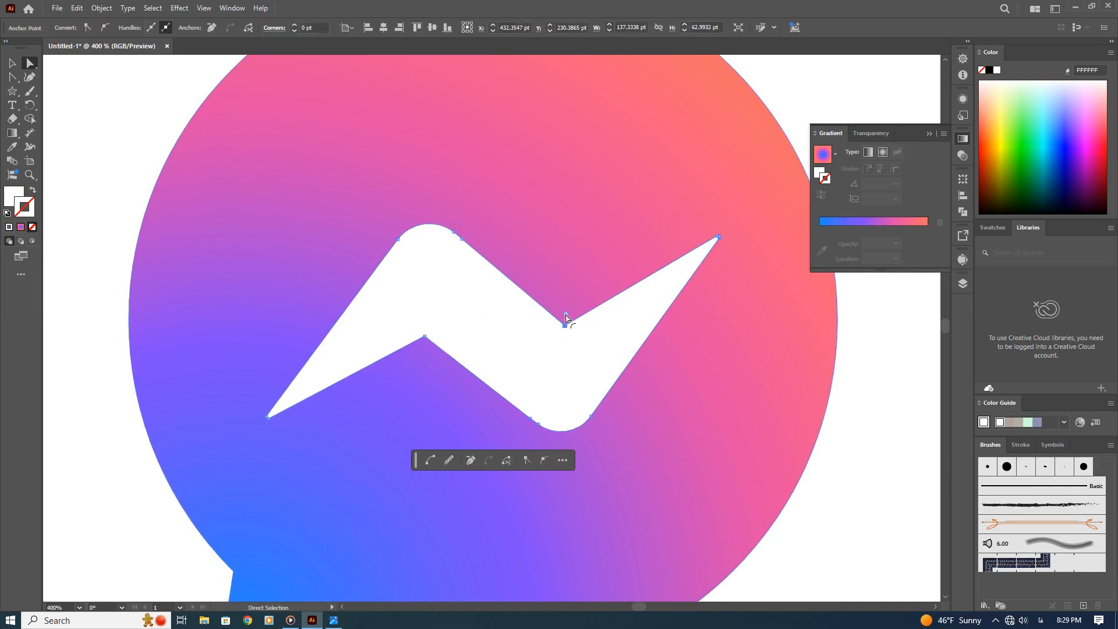
Step: Try rounding both inner notches of the bolt together to a 21.201 pt corner radius
click(565, 319)
shift+click(425, 337)
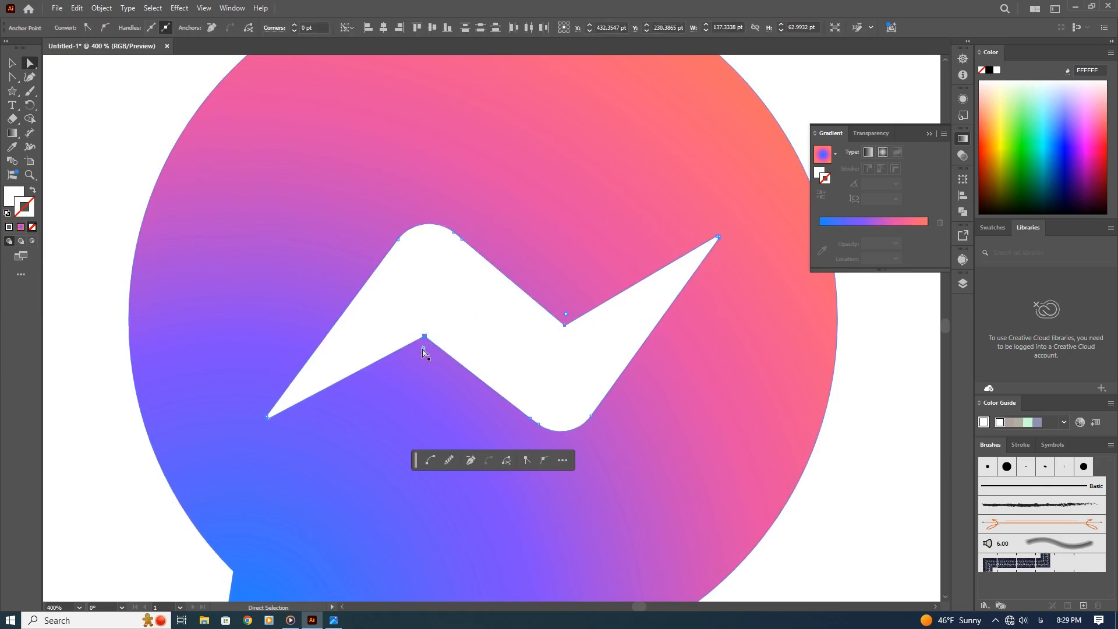
drag(424, 350, 404, 423)
click(425, 321)
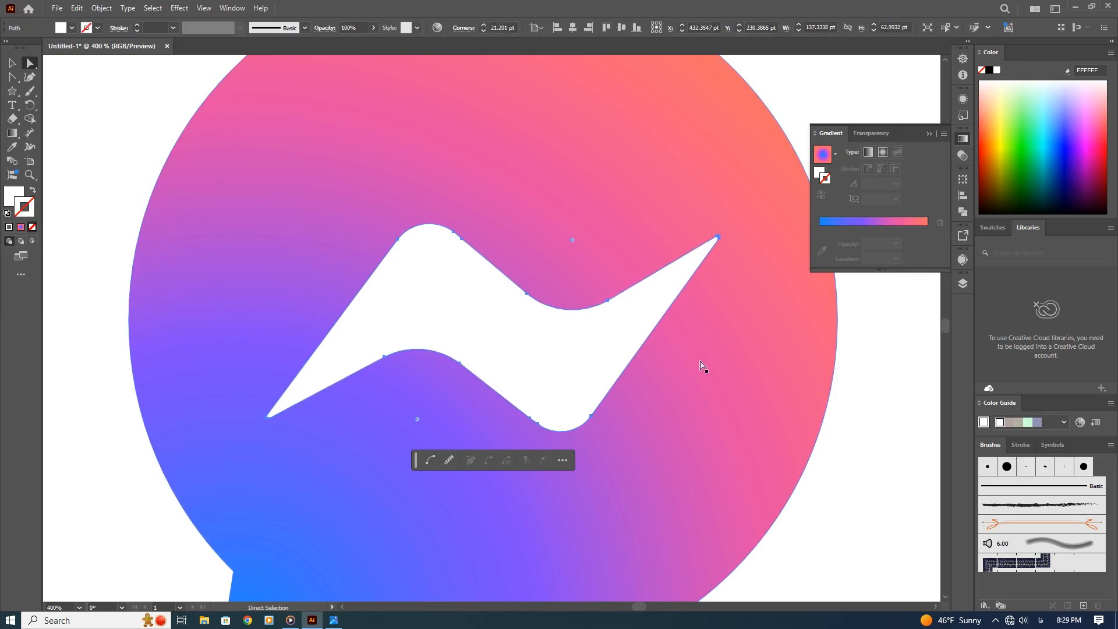
click(819, 408)
click(553, 377)
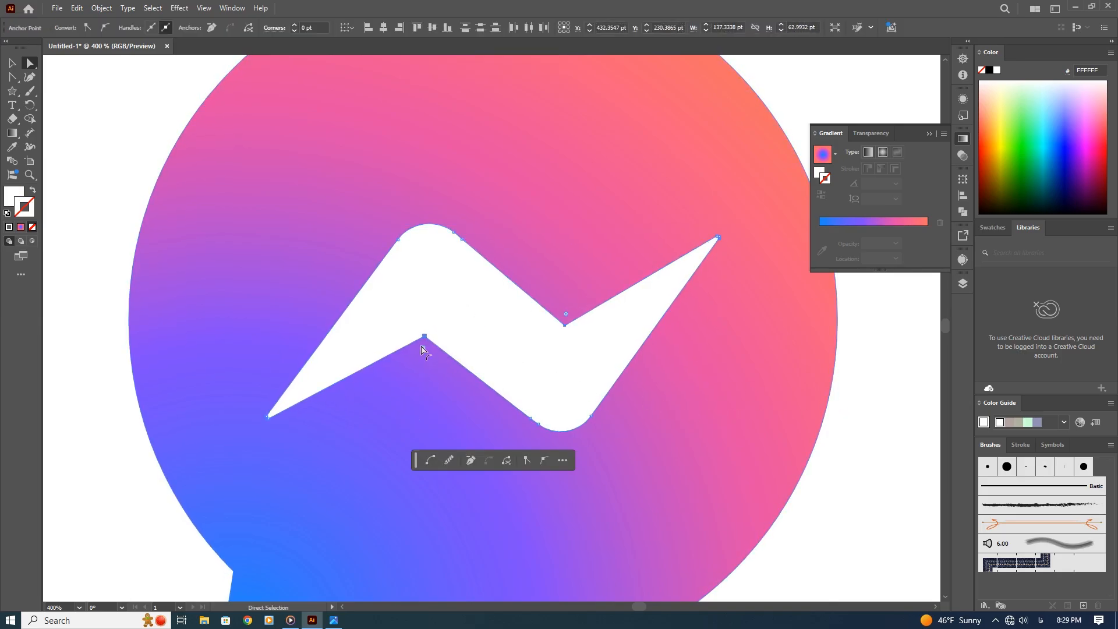
Step: Round both inner notches to a 10.231 pt corner radius and enlarge the bolt slightly to about 143.6 by 65.9 pt
drag(419, 343, 418, 377)
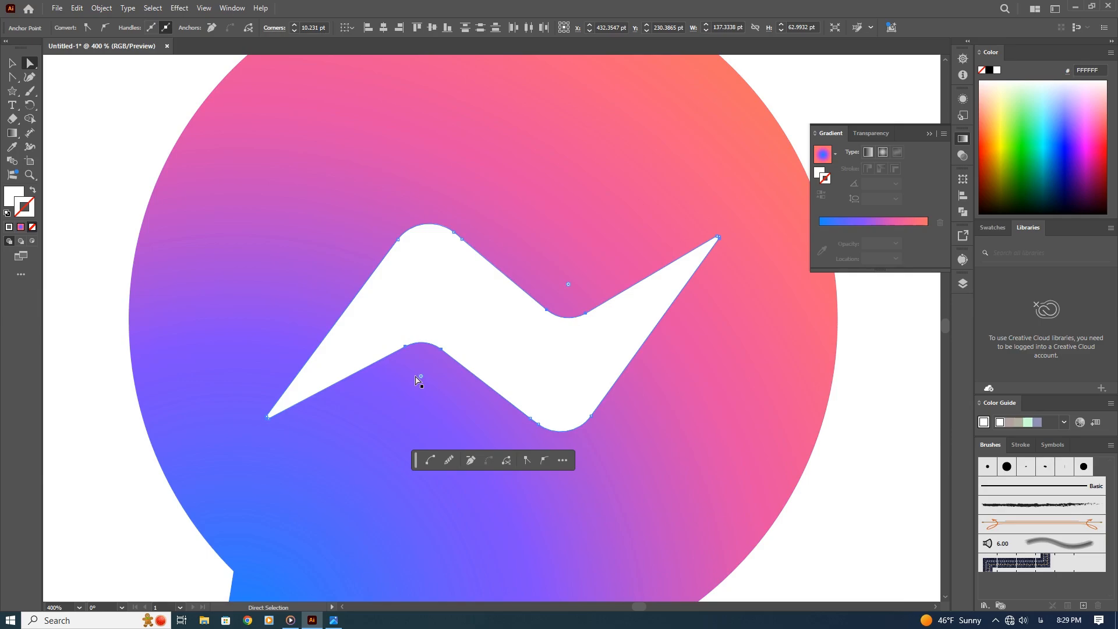
click(365, 316)
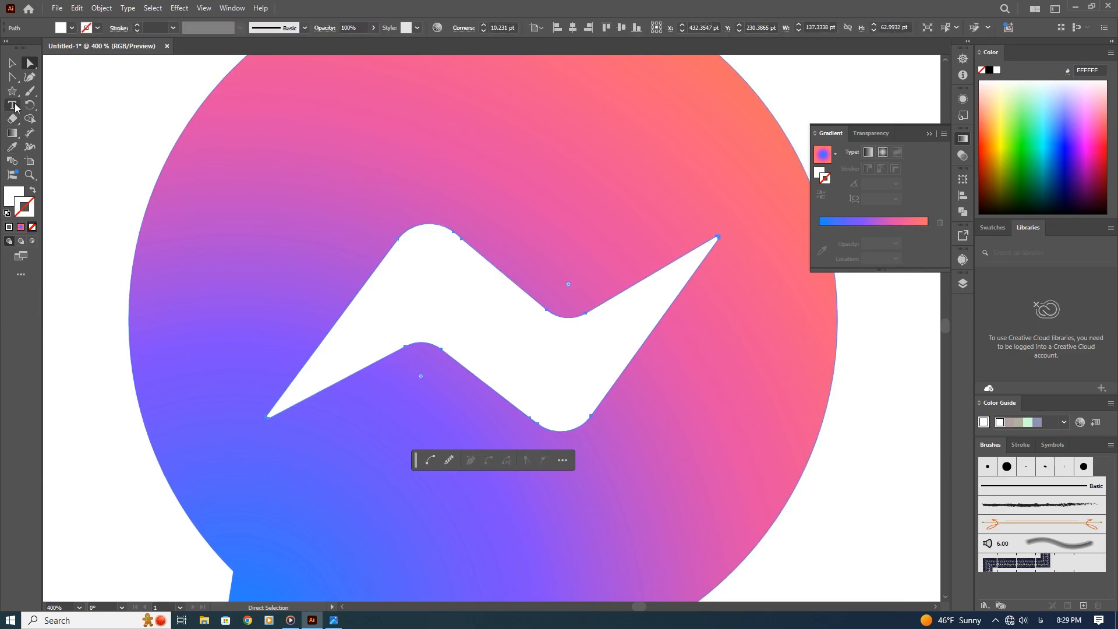
click(664, 239)
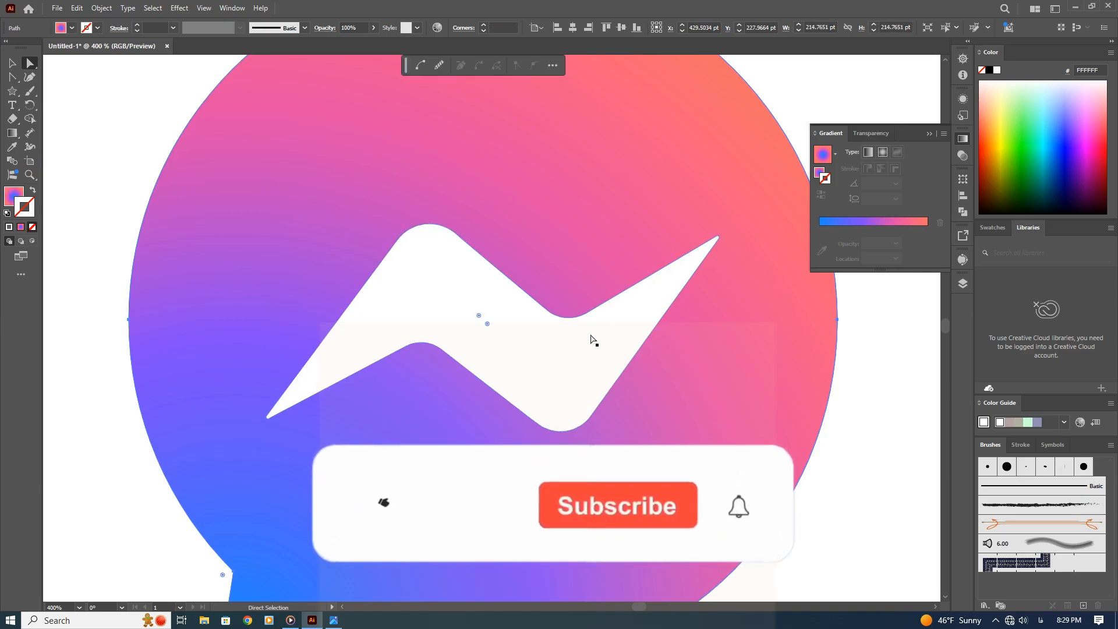
key(v)
click(577, 351)
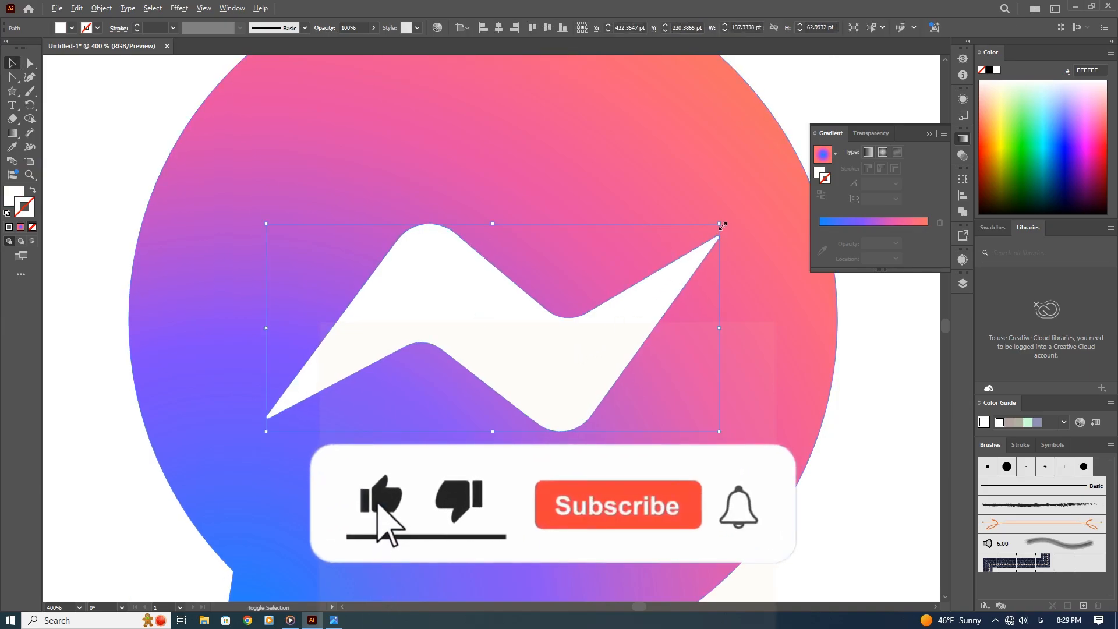
Step: Add the Smooth tool from the full tool collection to the same tool group as the Gradient tool
click(13, 134)
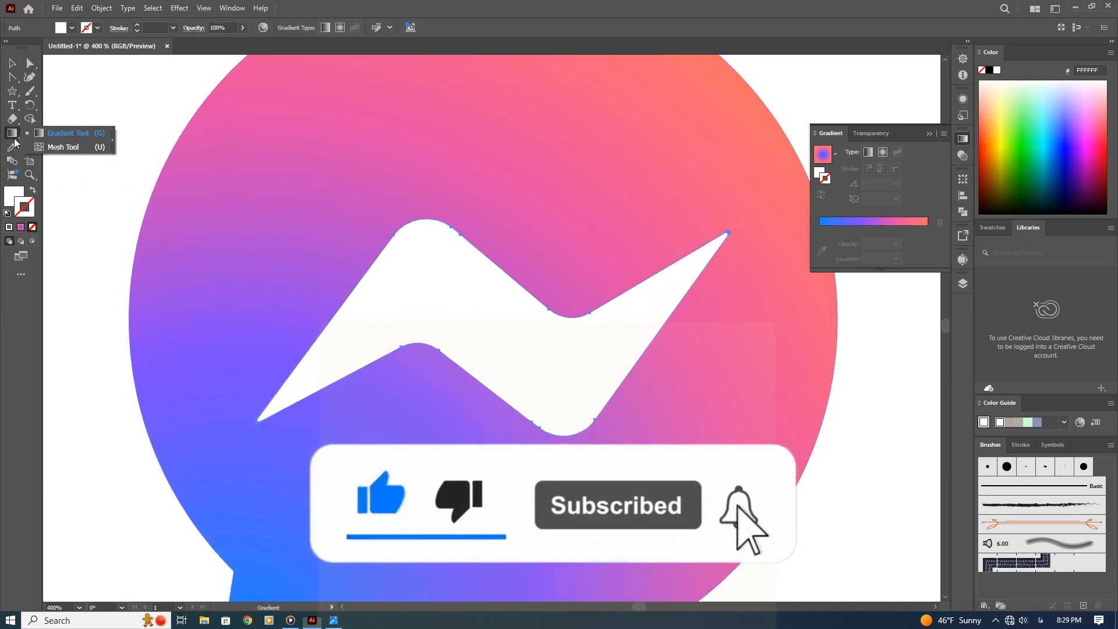
click(12, 147)
click(24, 274)
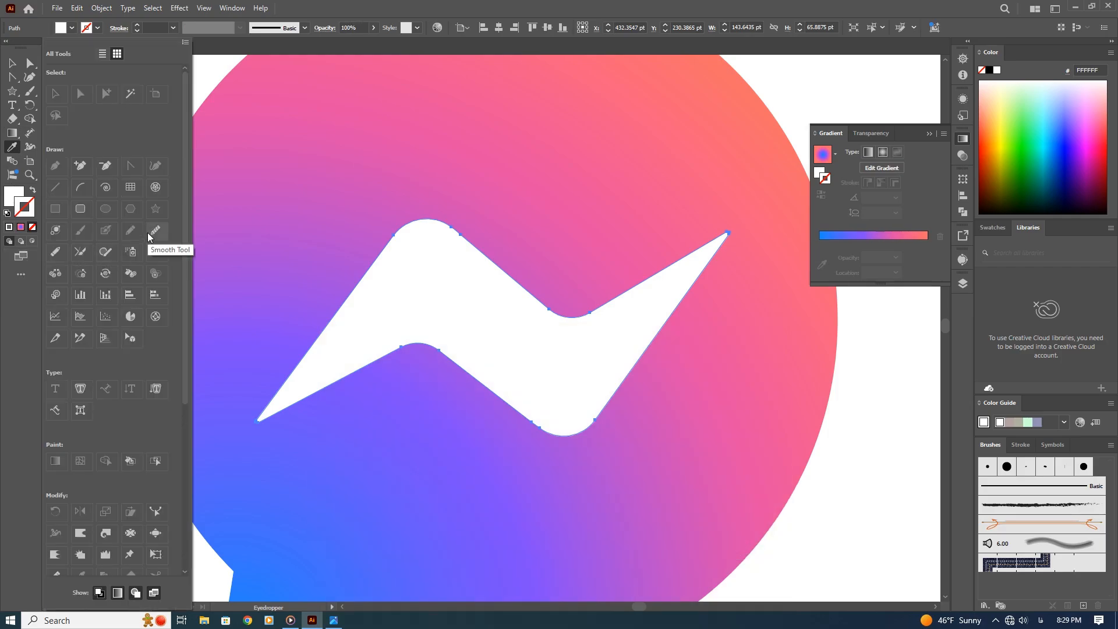
drag(149, 236, 13, 138)
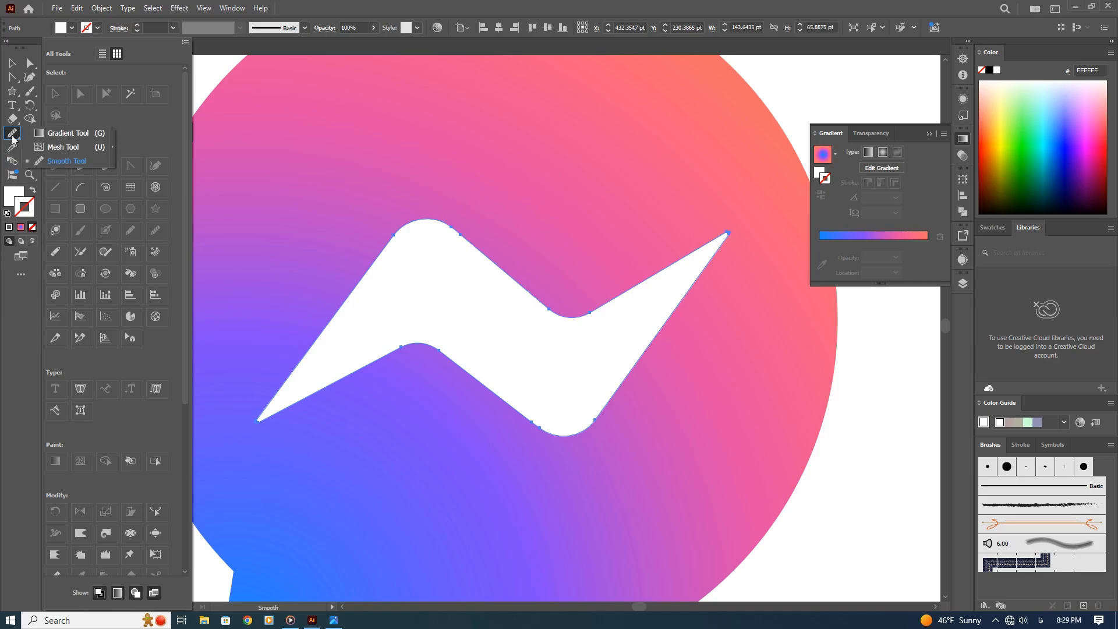
click(495, 281)
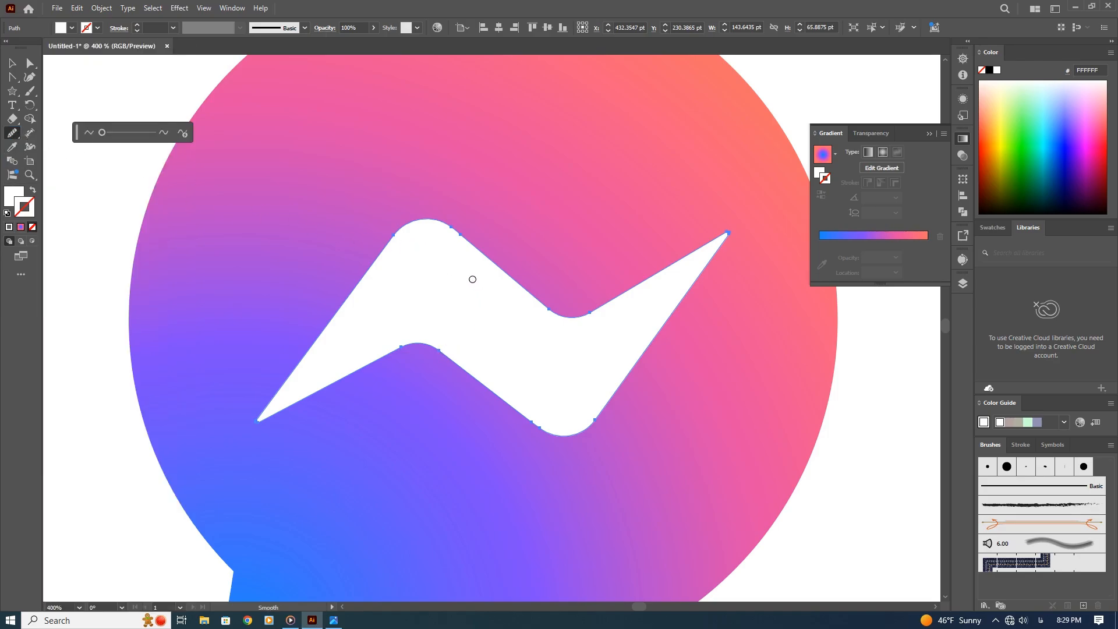
Step: Try smoothing the bolt's outline around both inner notches with the Smooth tool
mouse_move(499, 273)
mouse_down()
mouse_move(566, 318)
mouse_move(596, 317)
mouse_up()
mouse_move(485, 374)
mouse_down()
mouse_move(413, 342)
mouse_move(367, 358)
mouse_up()
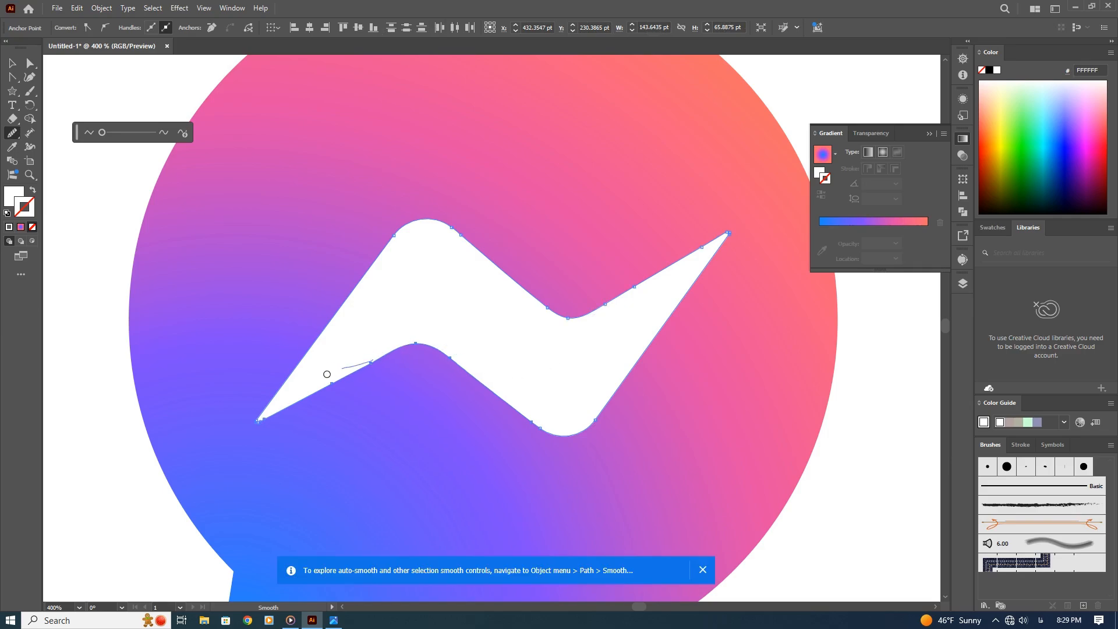
drag(462, 351, 479, 377)
click(12, 63)
click(107, 128)
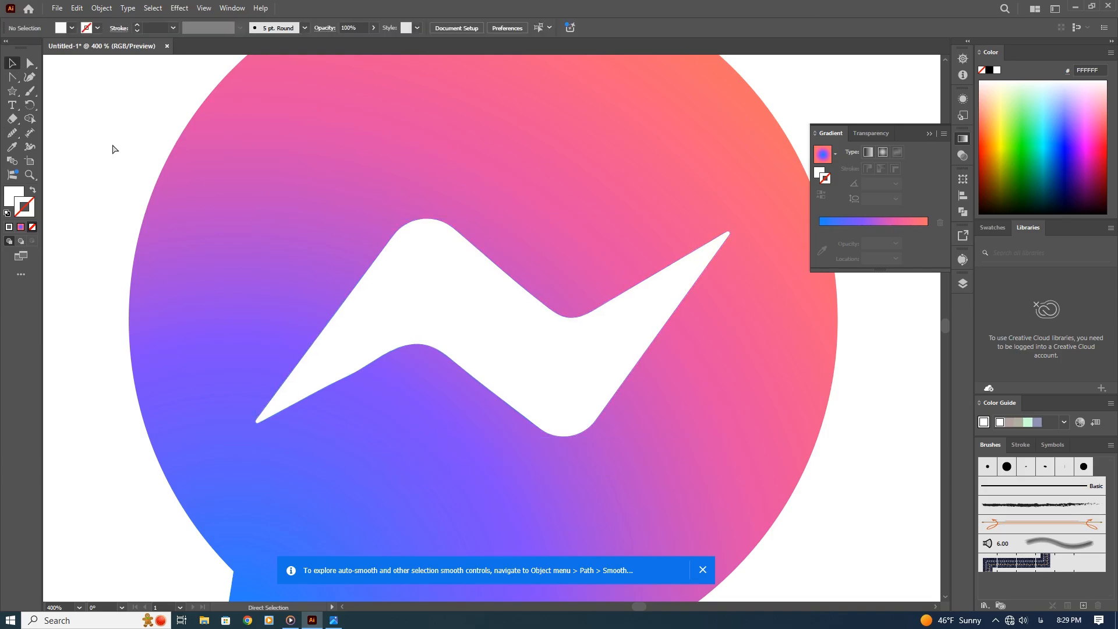
Step: Undo the Smooth tool strokes on the bolt and dismiss the smoothing tip
key(ctrl+z)
key(ctrl+z)
key(ctrl+z)
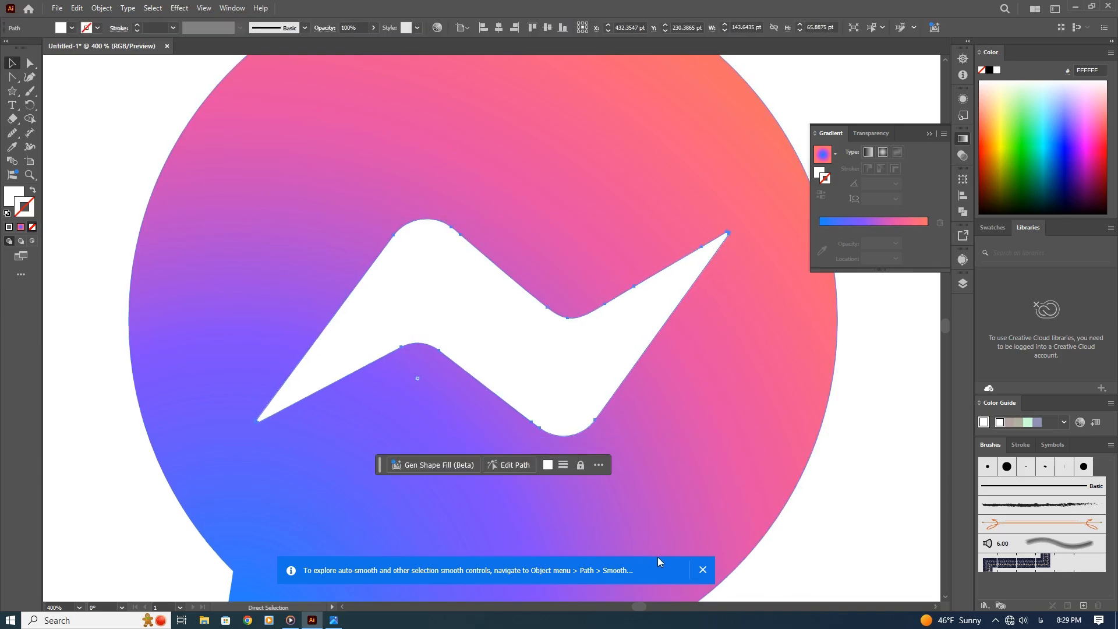
click(702, 569)
key(ctrl+z)
key(ctrl+z)
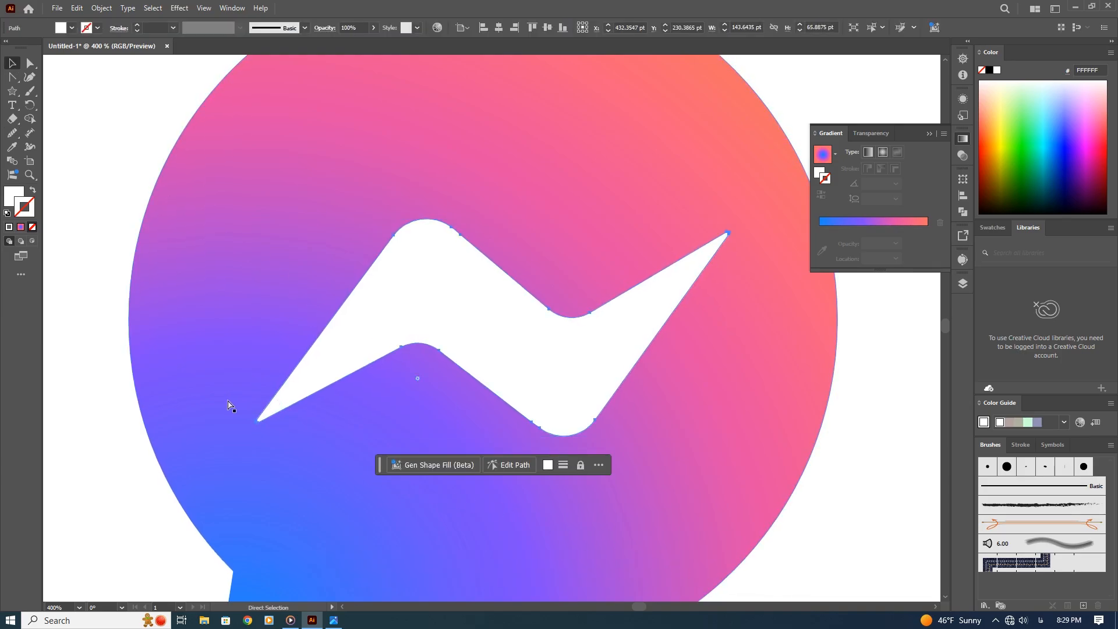
key(ctrl+shift+z)
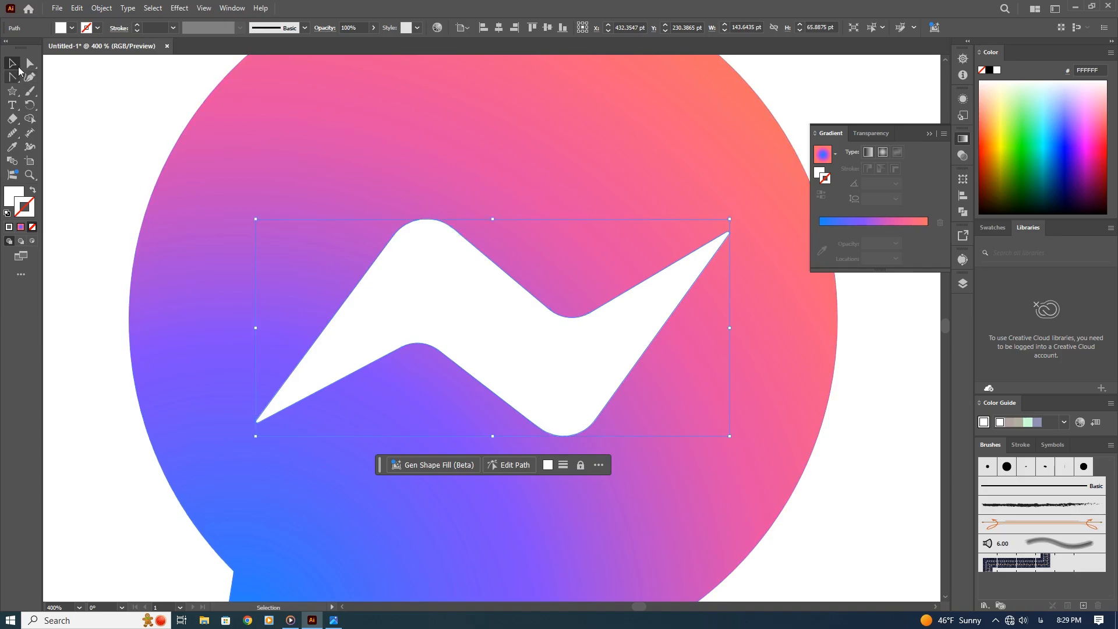
Step: Try rounding the bolt's lower inner notch to a corner radius of about 26.9 pt
click(149, 122)
key(ctrl+minus)
key(ctrl+minus)
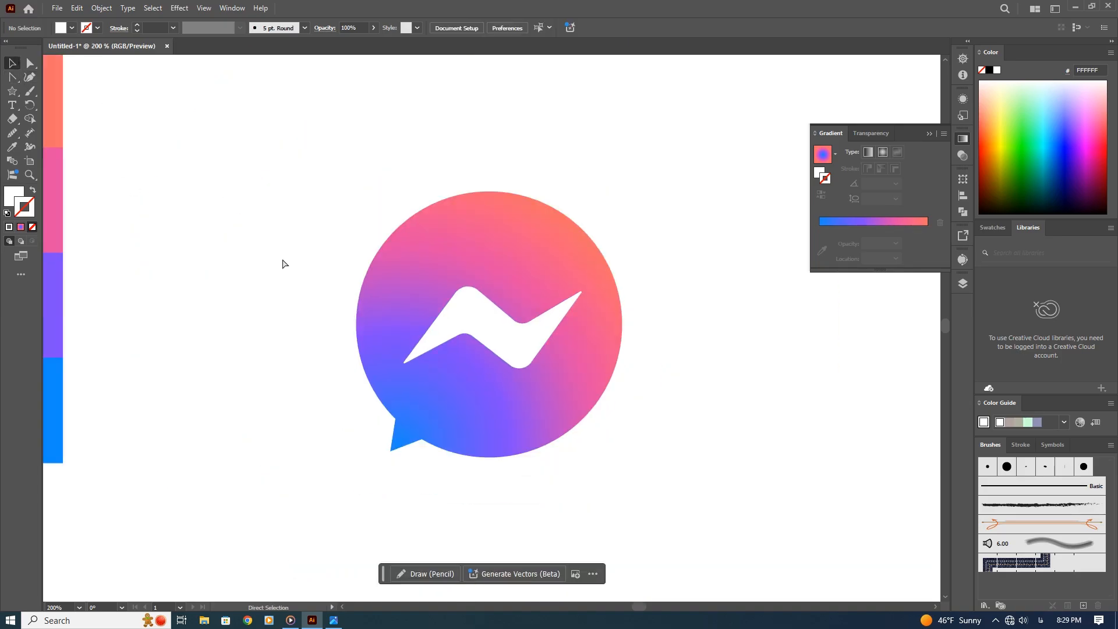
click(499, 325)
key(ctrl+plus)
key(ctrl+plus)
key(ctrl+plus)
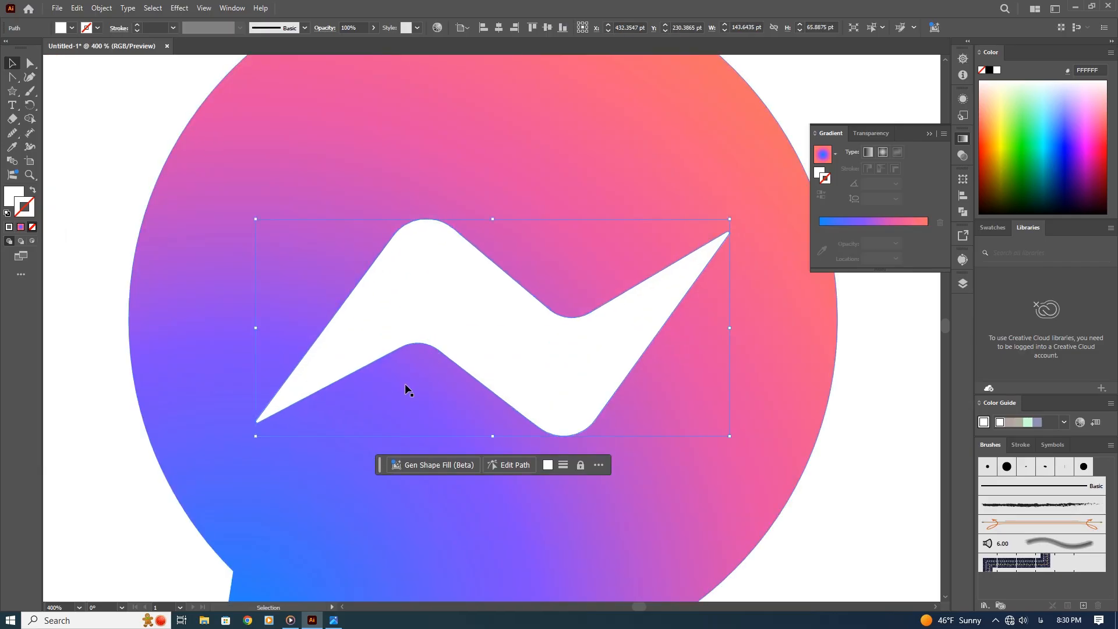
key(a)
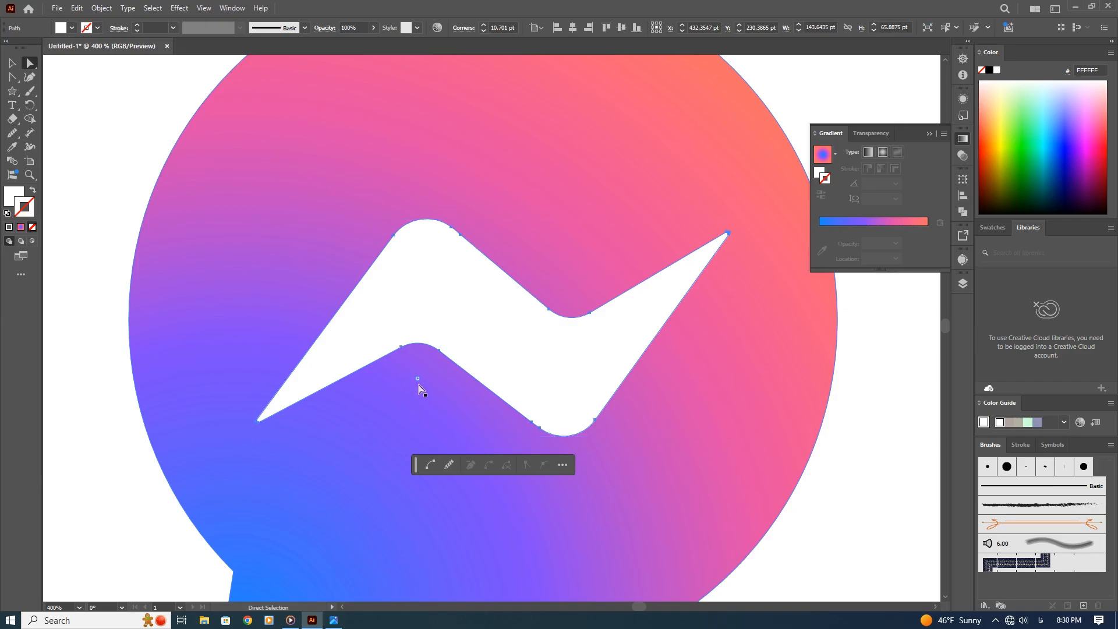
drag(417, 382, 408, 449)
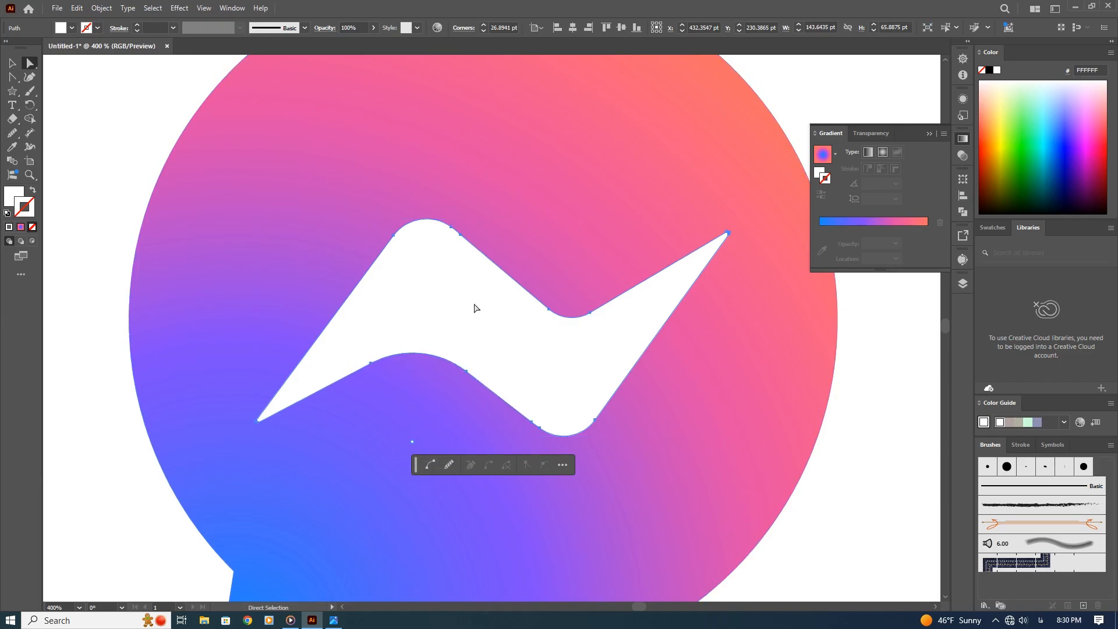
Step: Inspect the bolt's lower inner notch and undo its last rounding change
click(512, 232)
click(433, 328)
click(370, 363)
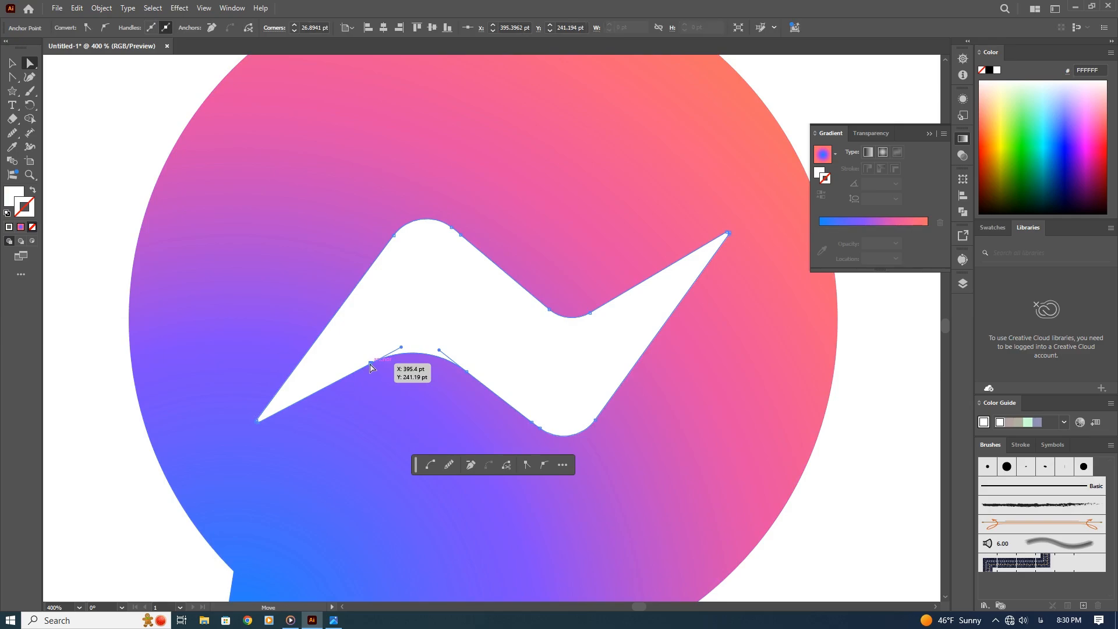
click(315, 243)
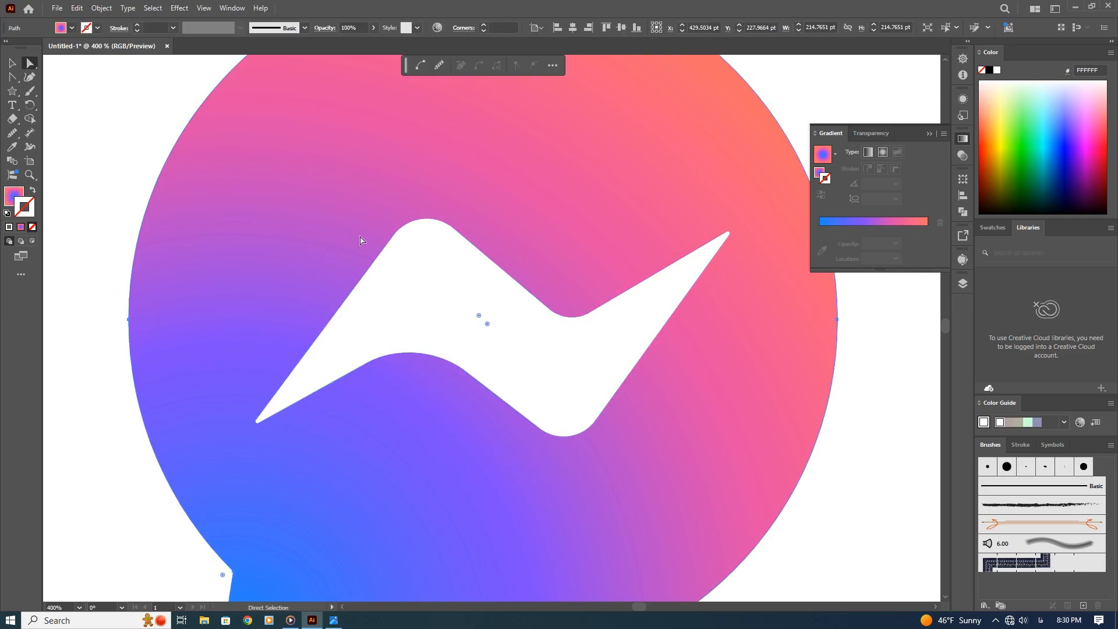
click(563, 350)
click(601, 239)
key(ctrl+z)
key(ctrl+z)
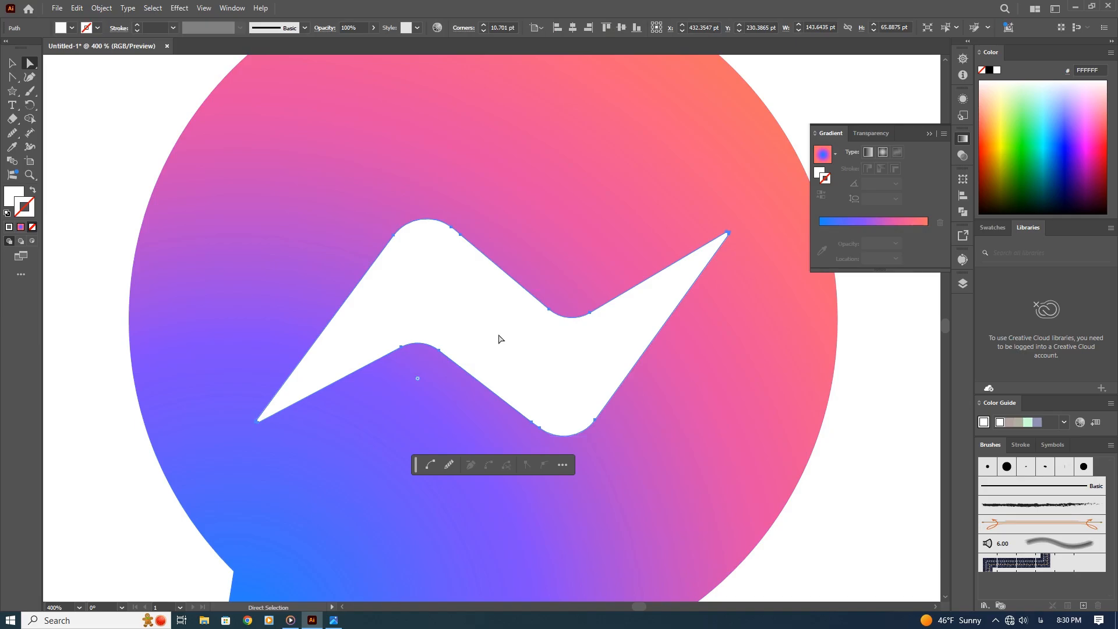
Step: Enlarge the white bolt slightly about its centre inside the speech bubble
key(a)
key(ctrl+minus)
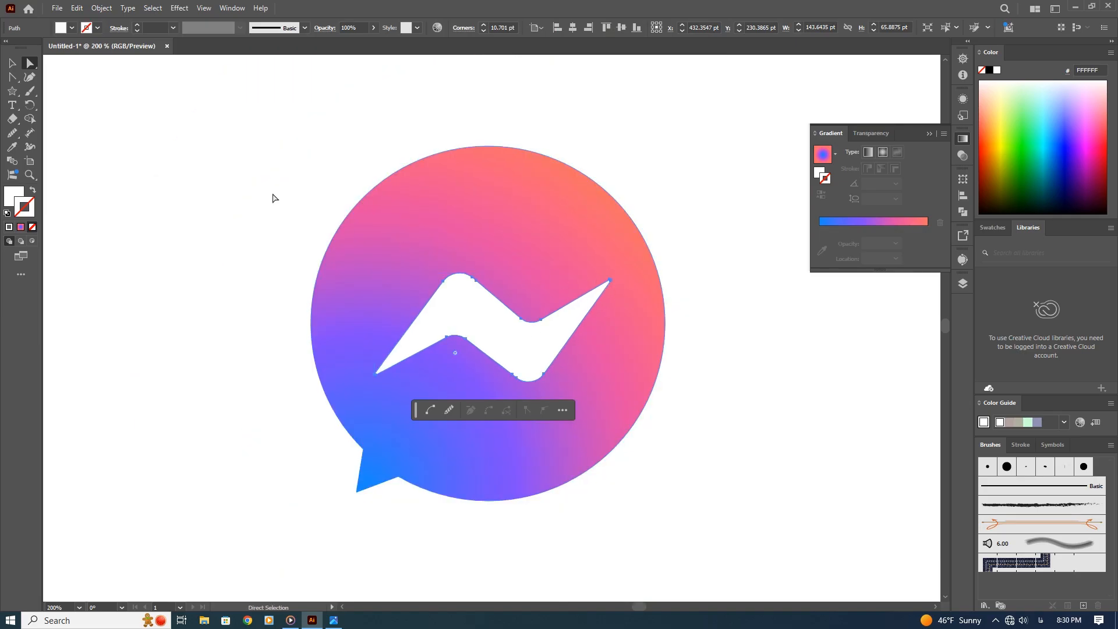
key(v)
drag(616, 275, 626, 273)
click(657, 222)
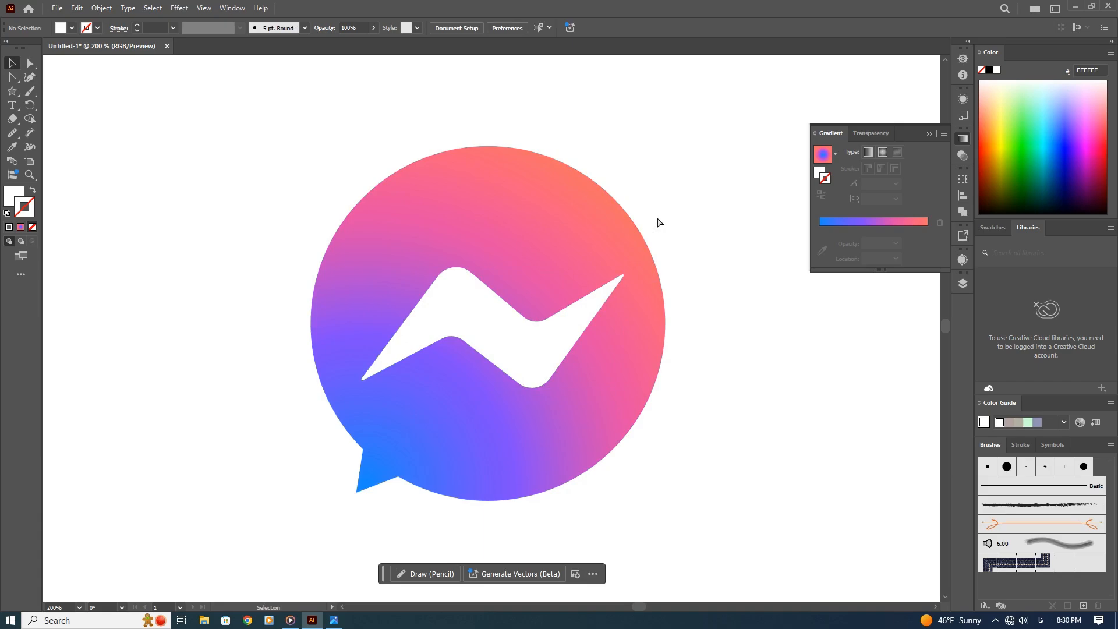
Step: Scale the speech bubble and bolt together to nearly double size about their centre, and move them down to the artboard's middle
key(ctrl+0)
drag(650, 204, 469, 373)
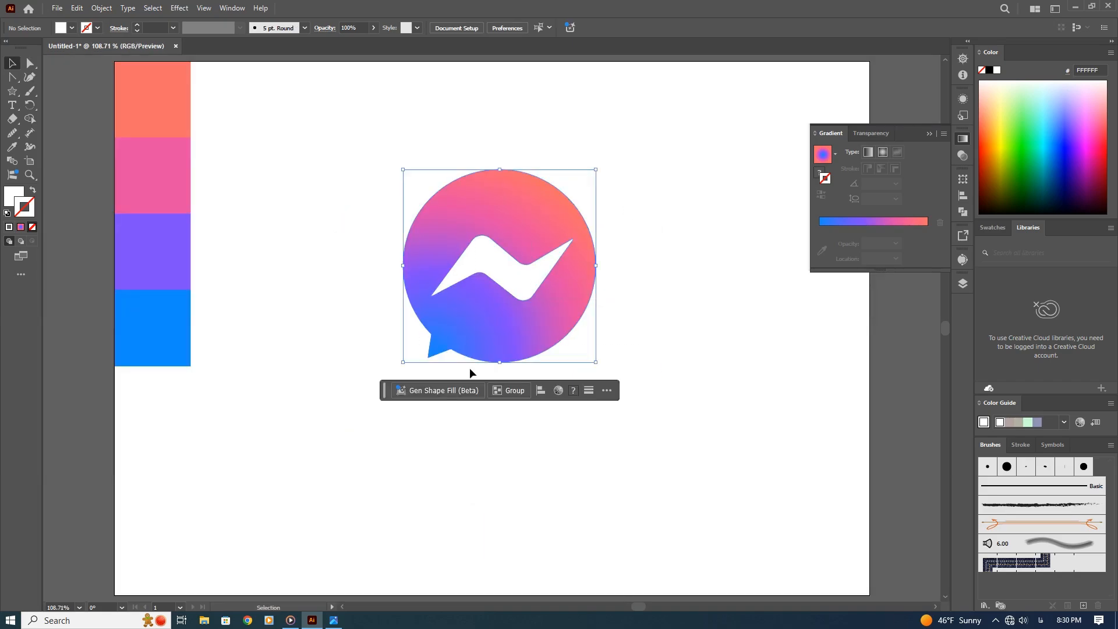
drag(595, 362, 675, 441)
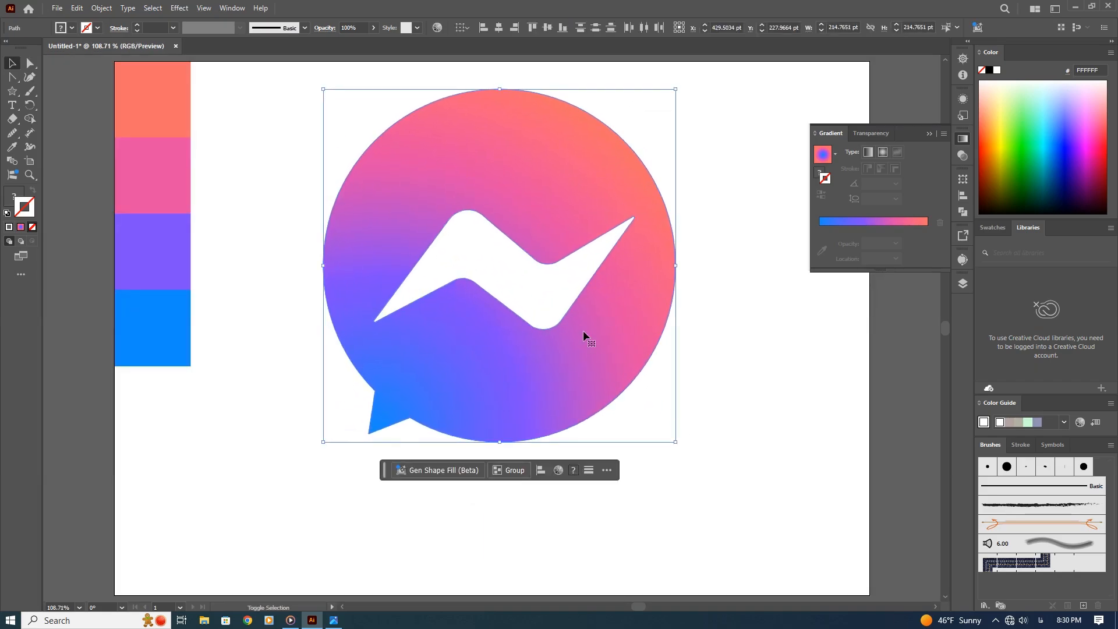
drag(522, 280, 527, 335)
click(692, 166)
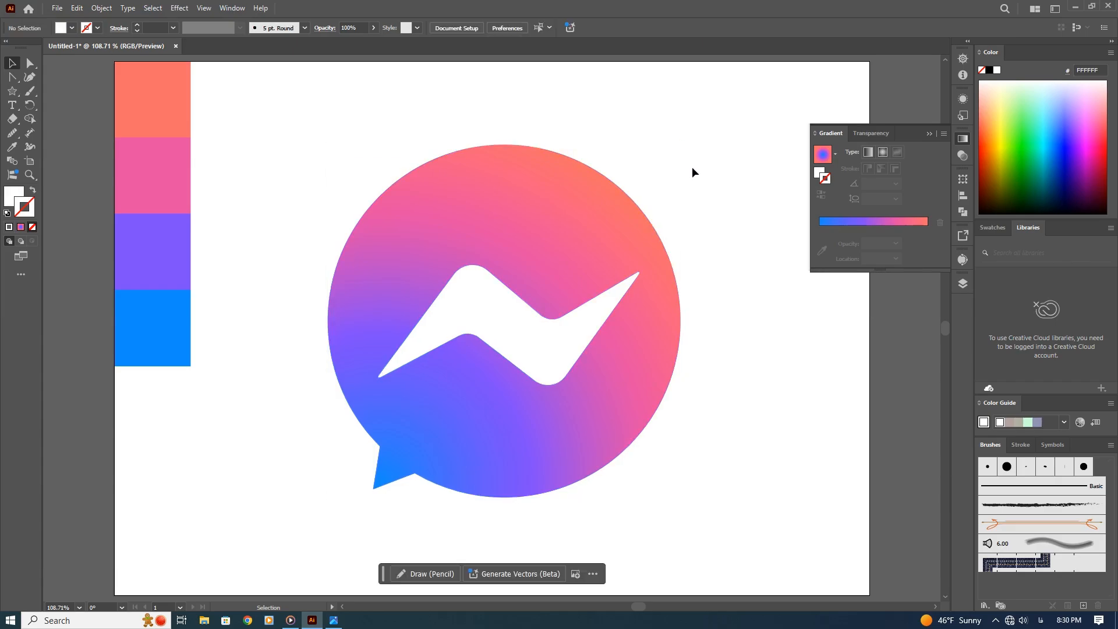
Step: Delete the redundant anchor point beside the bolt's upper rounded bend with the Delete Anchor Point tool
click(539, 344)
scroll(539, 343, up, 1)
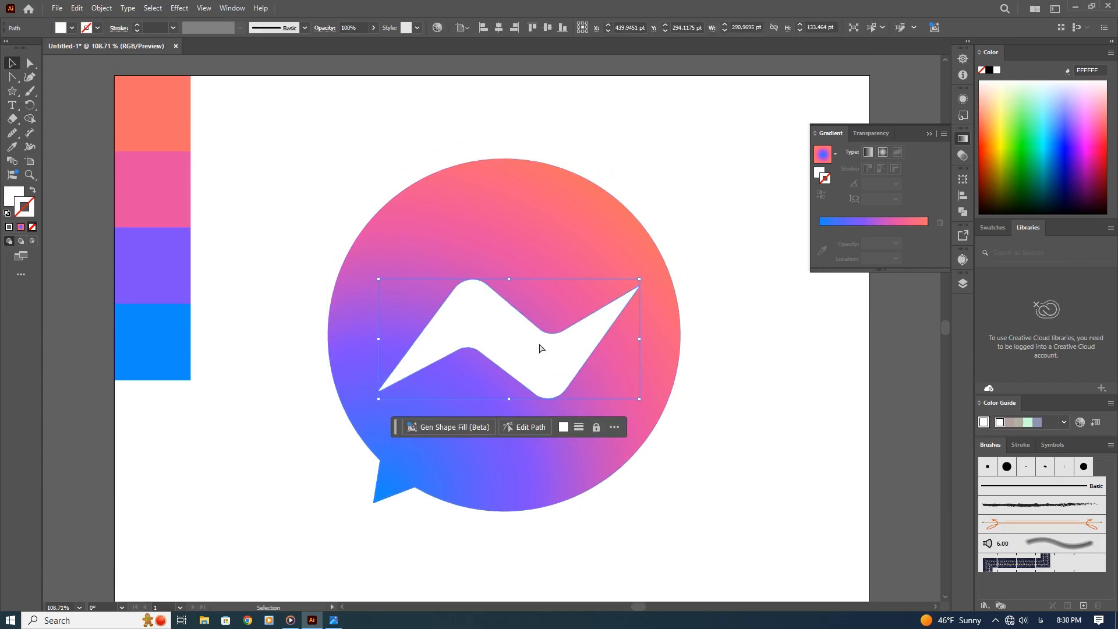
key(ctrl+plus)
key(ctrl+plus)
key(ctrl+plus)
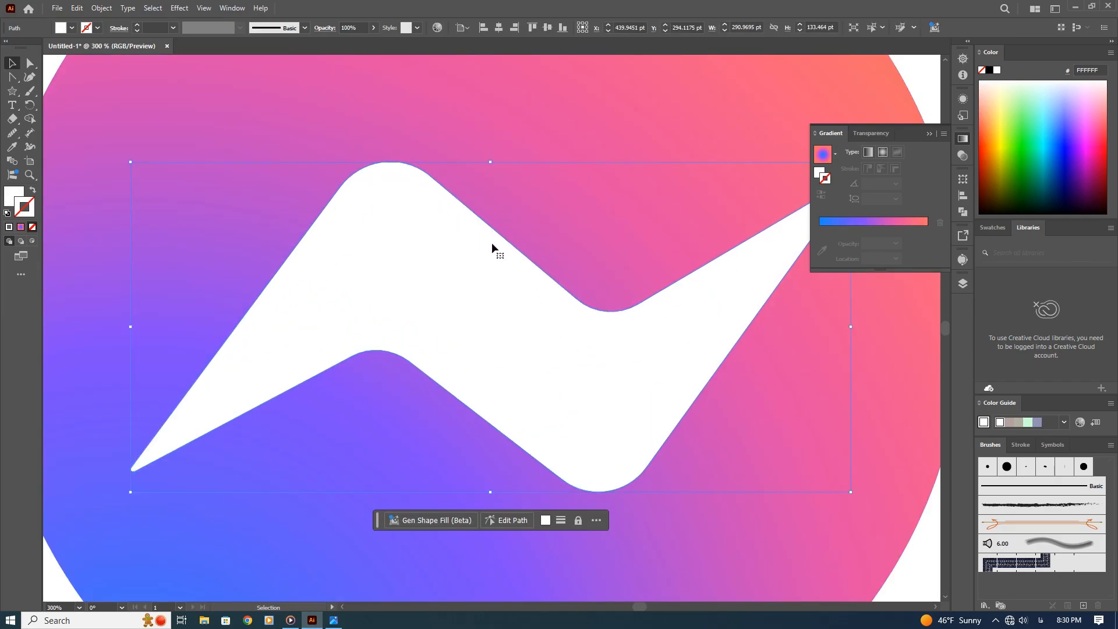
key(a)
key(p)
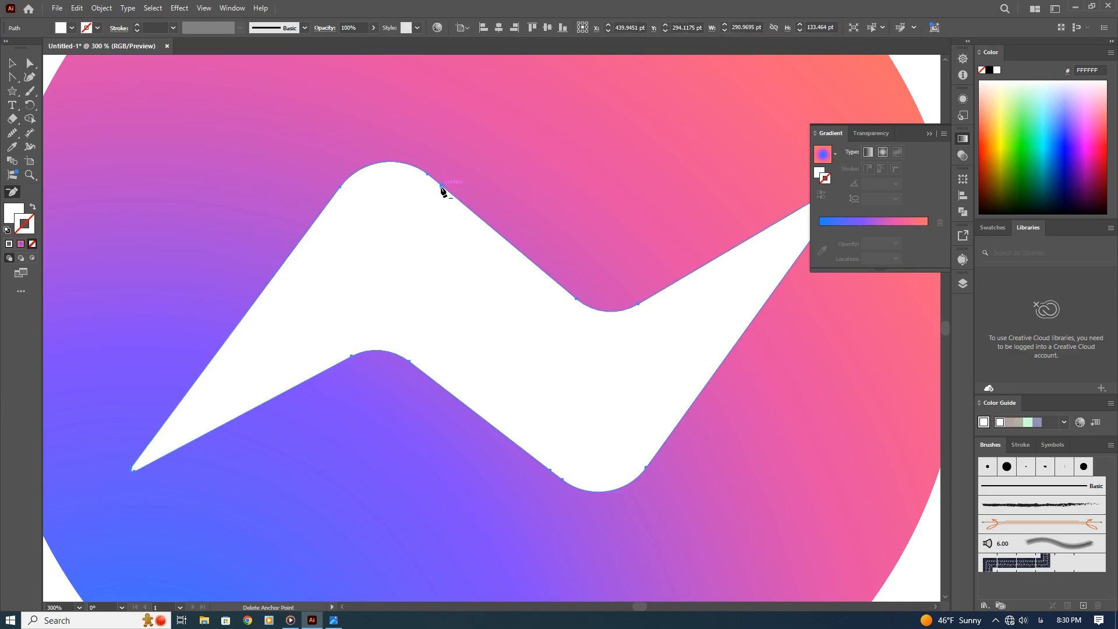
click(530, 263)
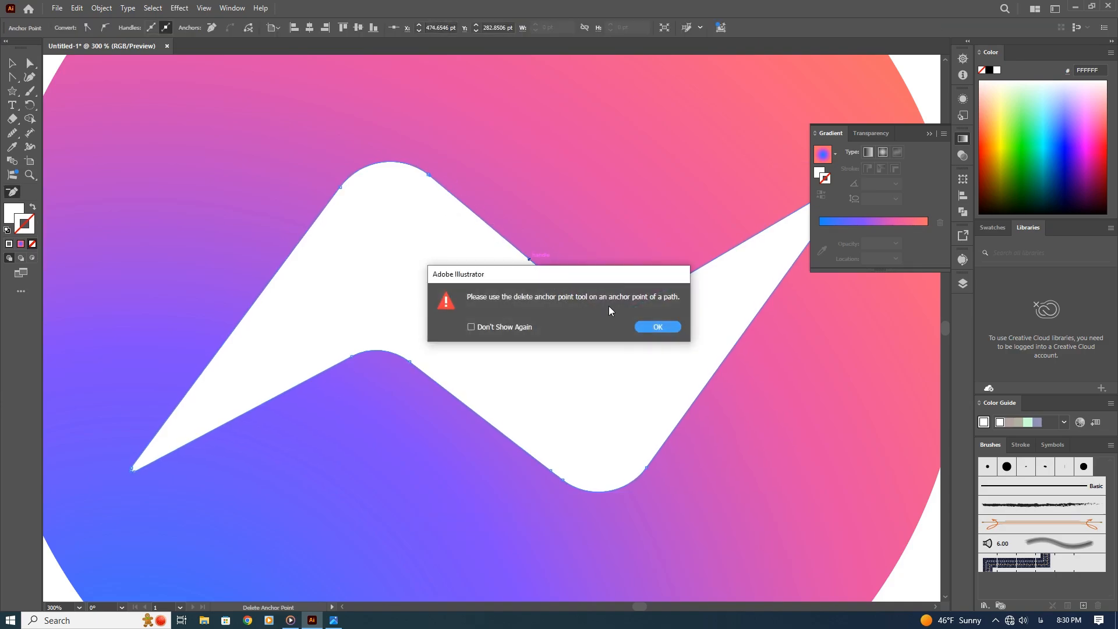
click(657, 326)
click(580, 266)
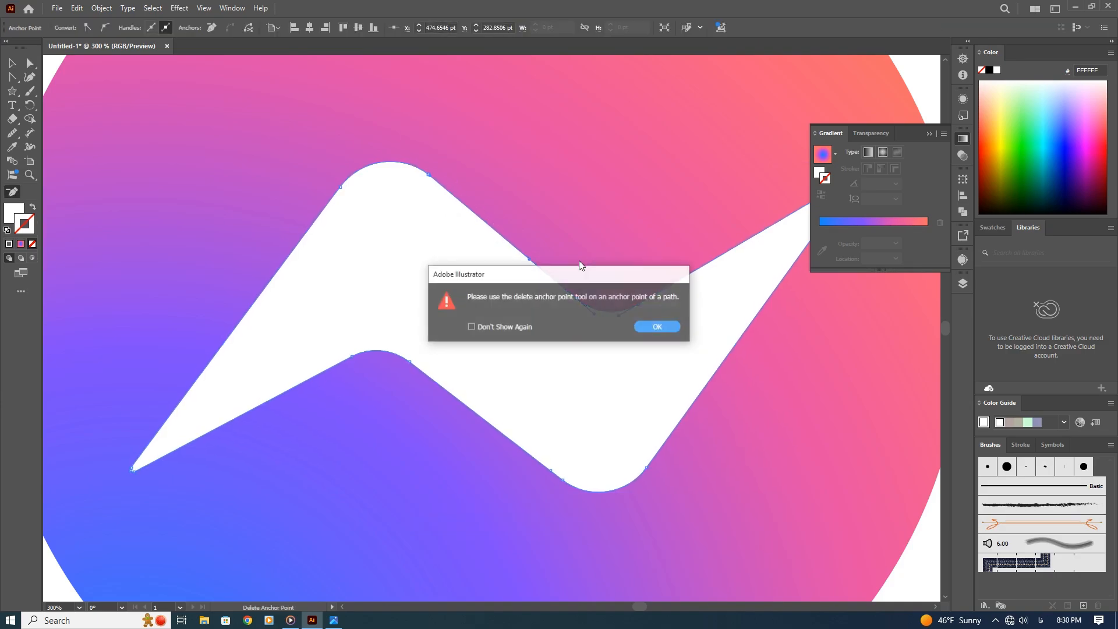
click(658, 327)
Step: Reselect the white bolt and activate the Delete Anchor Point tool on its outline
key(v)
click(104, 100)
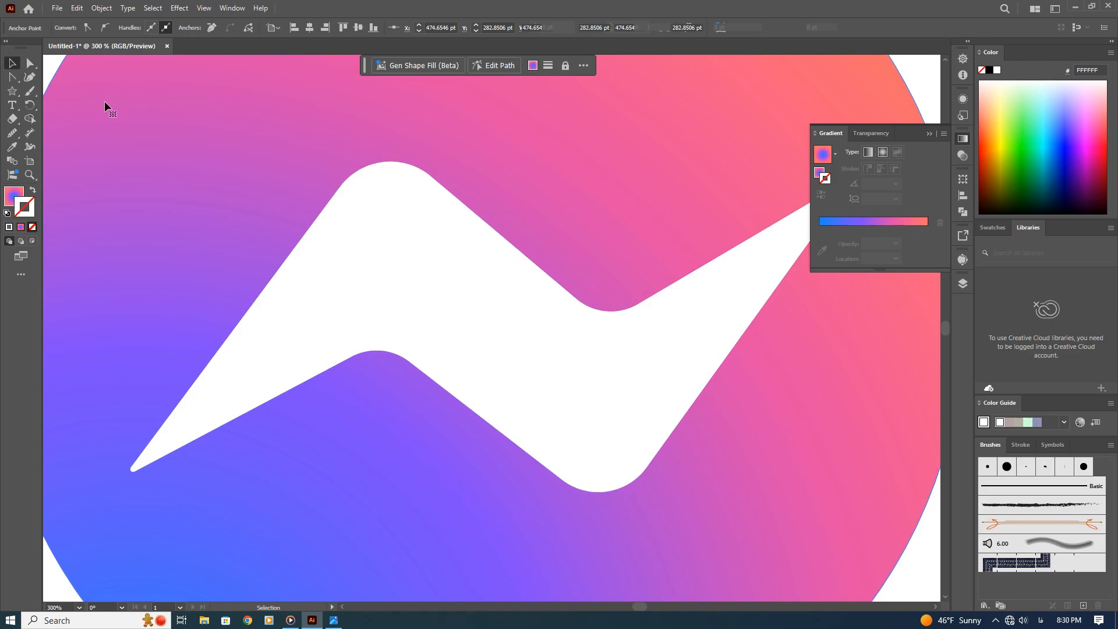
click(451, 304)
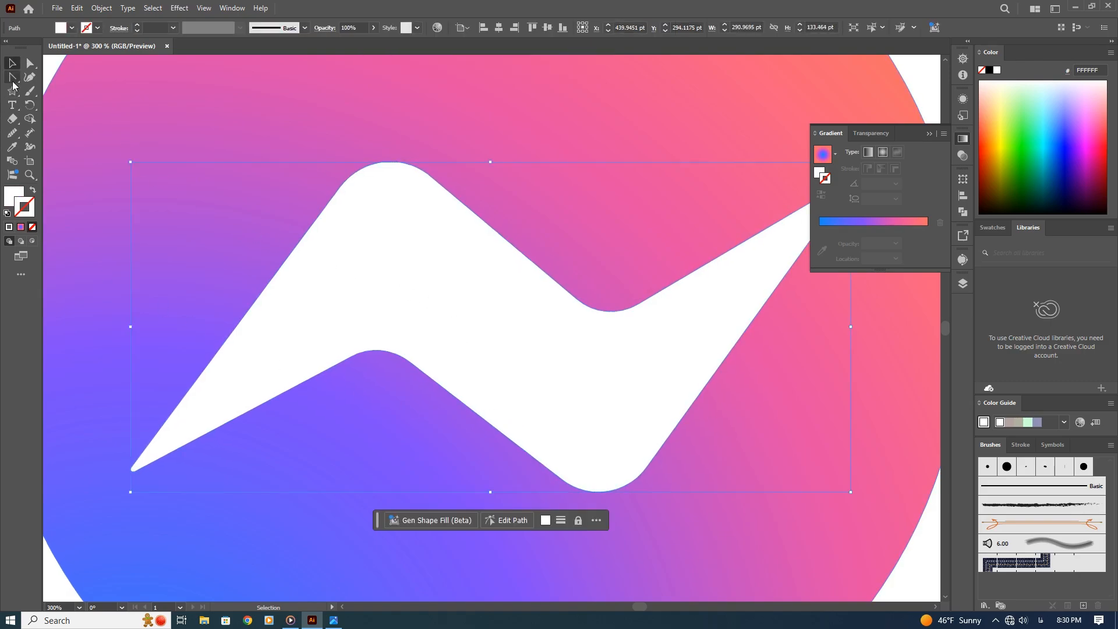
key(minus)
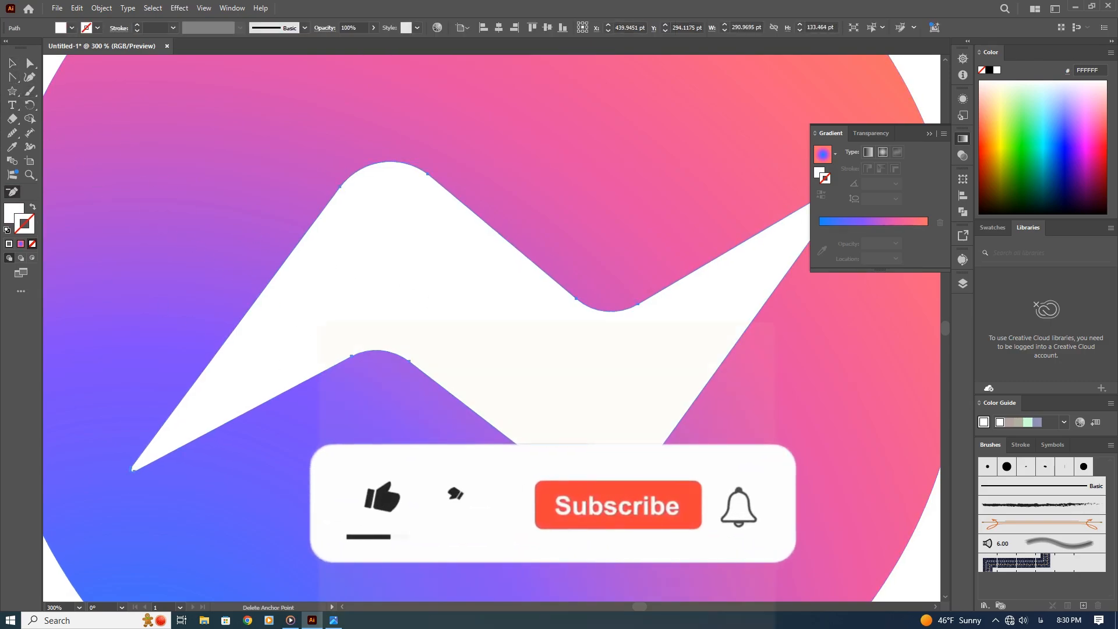